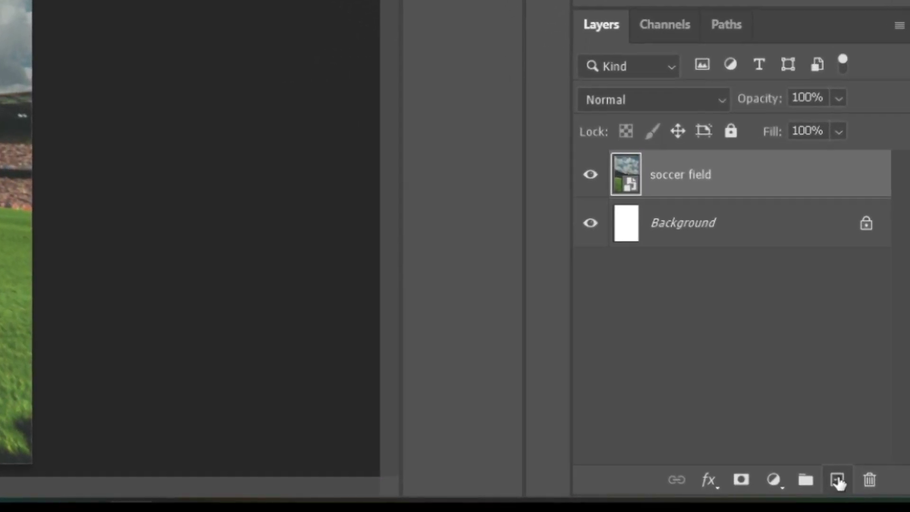
Step: Add a new empty layer above the soccer field layer and name it window
{"action": "left_click", "coordinate": [867, 491]}
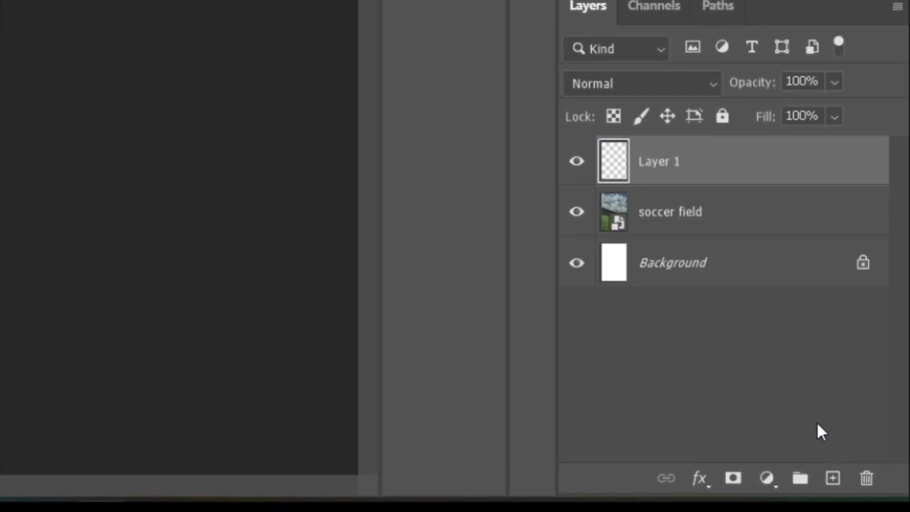
{"action": "double_click", "coordinate": [663, 161]}
{"action": "type", "text": "shadow"}
{"action": "key", "text": "Return"}
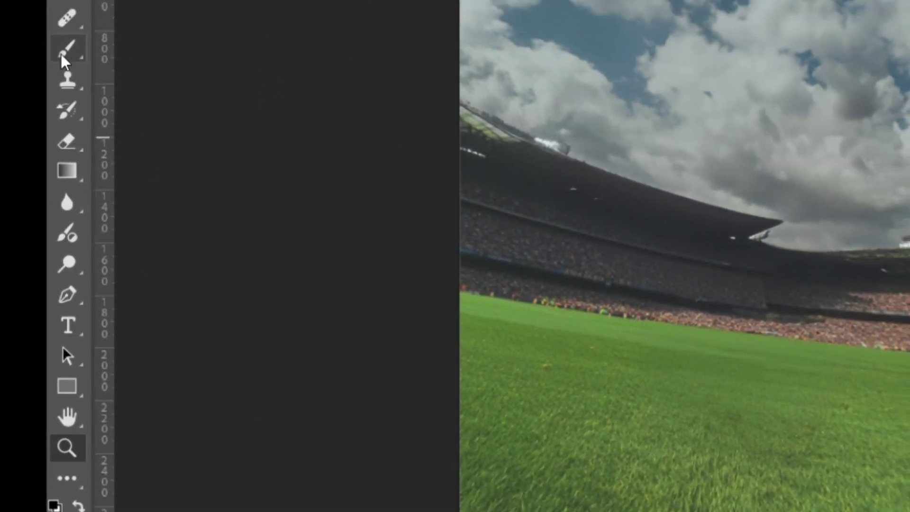
Step: Activate the Brush tool and choose the rough 112 brush tip in the brush settings
{"action": "left_click", "coordinate": [62, 48]}
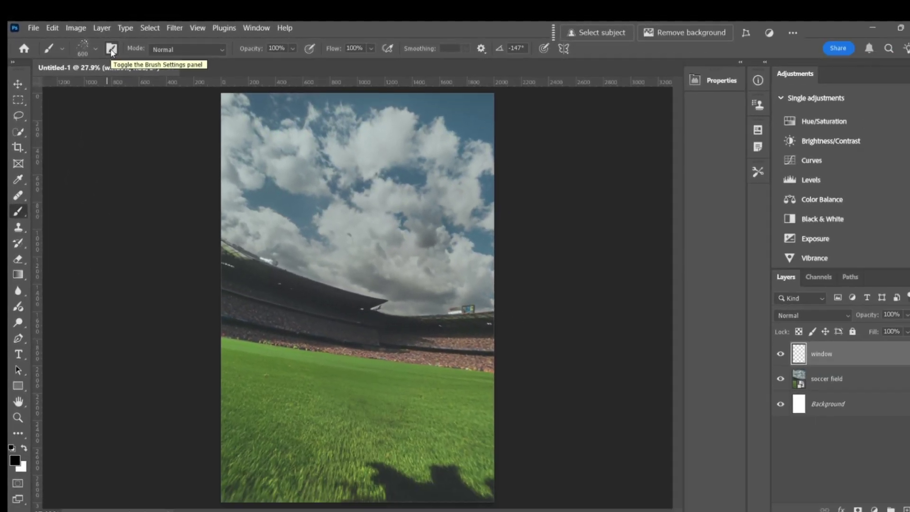
{"action": "left_click", "coordinate": [204, 64]}
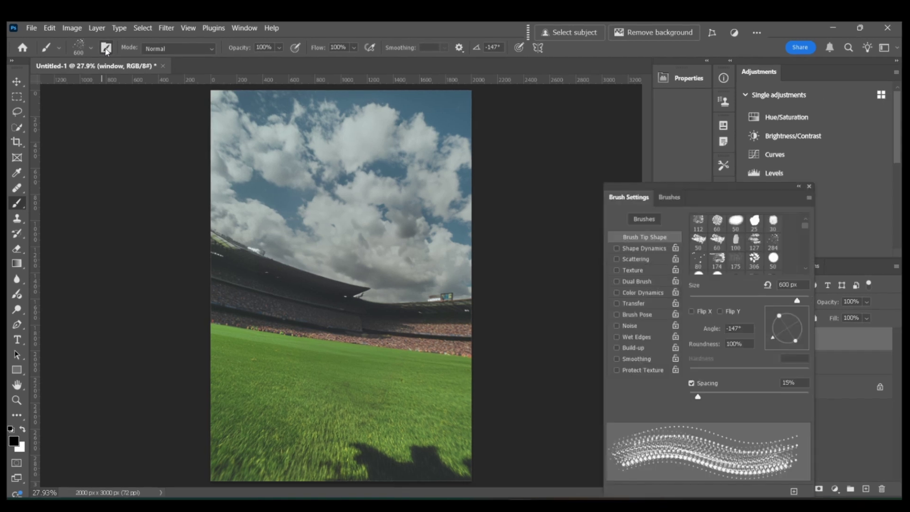
{"action": "scroll", "coordinate": [739, 244], "scroll_direction": "up", "scroll_amount": 1}
{"action": "left_click", "coordinate": [698, 221]}
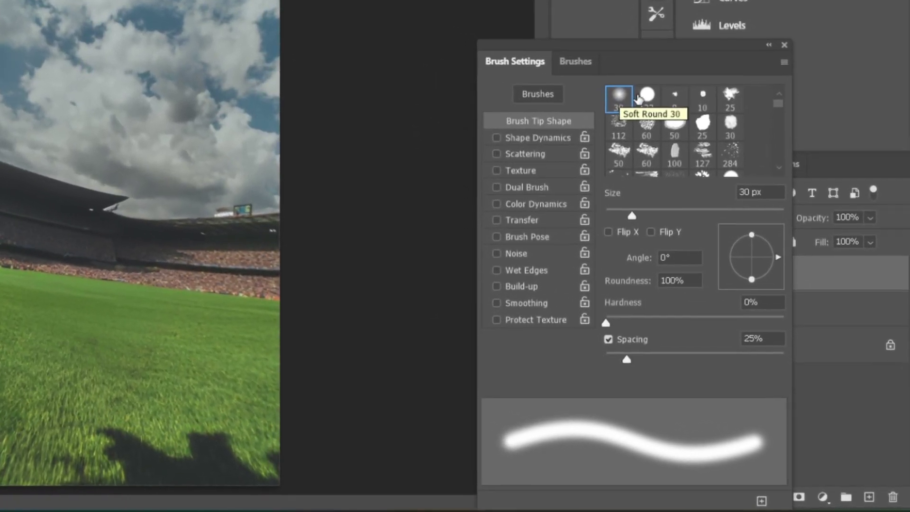
{"action": "left_click", "coordinate": [645, 96]}
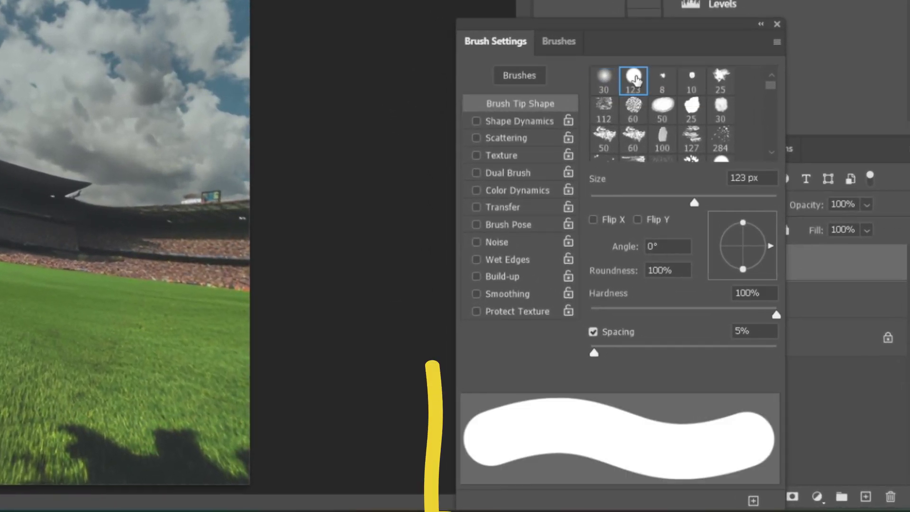
{"action": "left_click", "coordinate": [605, 108]}
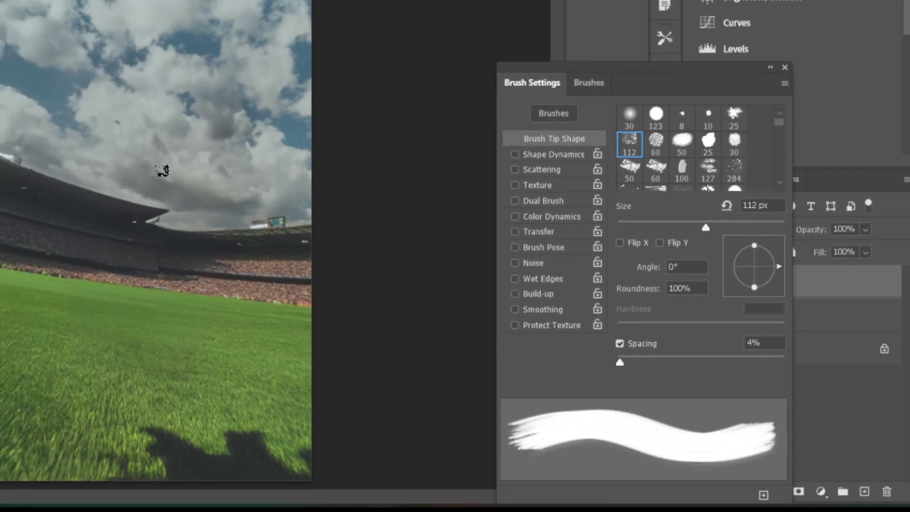
Step: Enlarge the rough brush tip and settle on a size of 1400 px
{"action": "key", "text": "bracketright"}
{"action": "key", "text": "bracketright"}
{"action": "key", "text": "bracketright"}
{"action": "key", "text": "bracketright"}
{"action": "key", "text": "bracketright"}
{"action": "key", "text": "bracketright"}
{"action": "key", "text": "bracketright"}
{"action": "key", "text": "bracketright"}
{"action": "key", "text": "bracketright"}
{"action": "key", "text": "bracketright"}
{"action": "key", "text": "bracketright"}
{"action": "key", "text": "bracketright"}
{"action": "key", "text": "bracketright"}
{"action": "key", "text": "bracketright"}
{"action": "key", "text": "bracketright"}
{"action": "key", "text": "bracketright"}
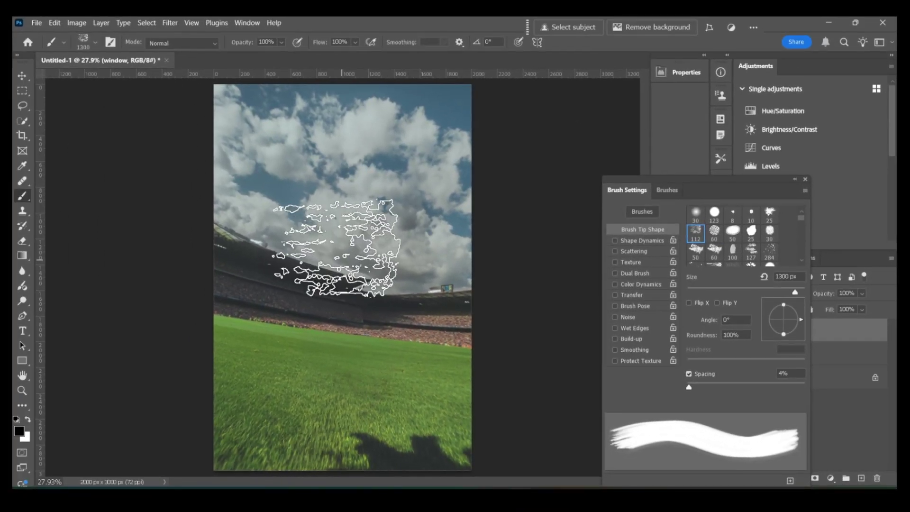
{"action": "key", "text": "bracketright"}
{"action": "key", "text": "bracketright"}
{"action": "key", "text": "bracketright"}
{"action": "key", "text": "bracketright"}
{"action": "key", "text": "bracketright"}
{"action": "key", "text": "bracketright"}
{"action": "key", "text": "bracketright"}
{"action": "key", "text": "bracketright"}
{"action": "key", "text": "bracketright"}
{"action": "key", "text": "bracketright"}
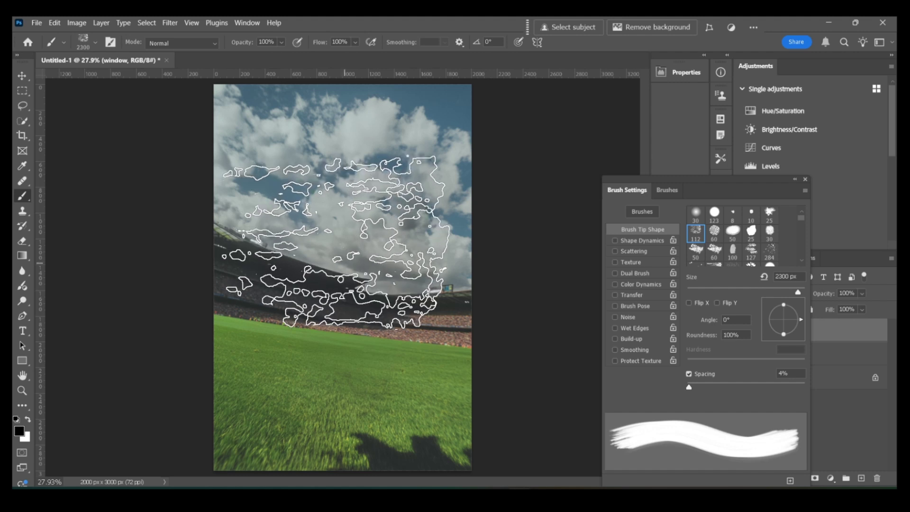
{"action": "key", "text": "bracketleft"}
{"action": "key", "text": "bracketleft"}
{"action": "key", "text": "bracketleft"}
{"action": "key", "text": "bracketleft"}
{"action": "key", "text": "bracketleft"}
{"action": "key", "text": "bracketleft"}
{"action": "key", "text": "bracketleft"}
{"action": "key", "text": "bracketleft"}
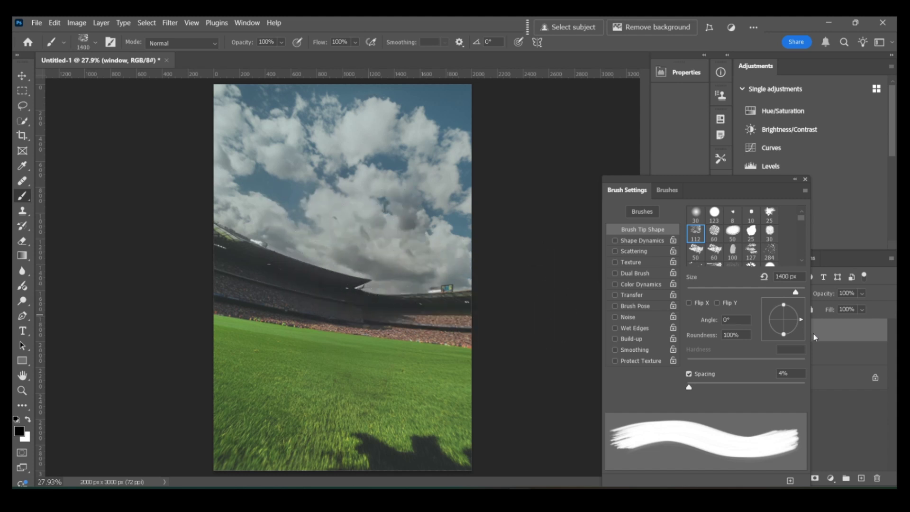
Step: Rotate the brush tip to an angle of -146° and enlarge the brush to 2600 px
{"action": "mouse_move", "coordinate": [801, 321]}
{"action": "left_mouse_down"}
{"action": "mouse_move", "coordinate": [781, 337]}
{"action": "mouse_move", "coordinate": [768, 328]}
{"action": "left_mouse_up"}
{"action": "key", "text": "bracketright"}
{"action": "key", "text": "bracketright"}
{"action": "key", "text": "bracketright"}
{"action": "key", "text": "bracketright"}
{"action": "key", "text": "bracketright"}
{"action": "key", "text": "bracketright"}
{"action": "key", "text": "bracketright"}
{"action": "key", "text": "bracketright"}
{"action": "key", "text": "bracketright"}
{"action": "key", "text": "bracketright"}
{"action": "key", "text": "bracketright"}
{"action": "key", "text": "bracketright"}
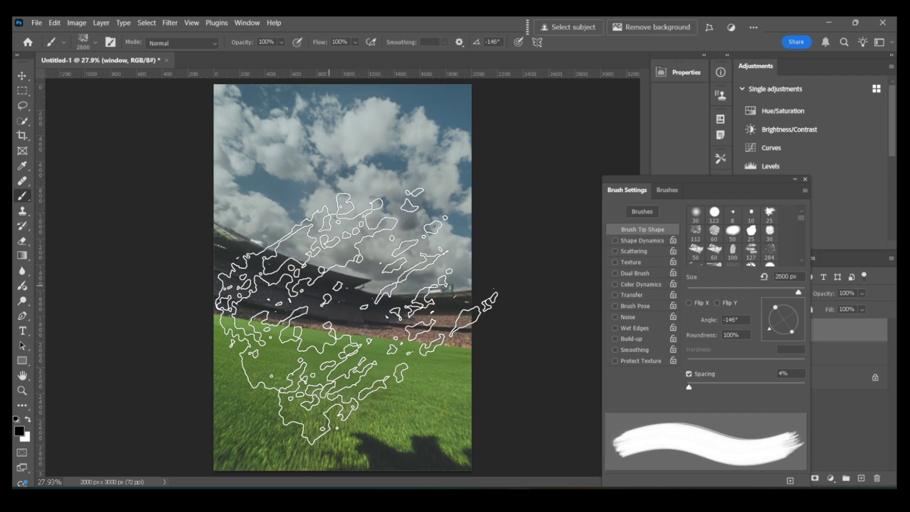
Step: Paint black diagonal texture across the middle of the canvas, rotating the brush tip to 38° between strokes
{"action": "mouse_move", "coordinate": [350, 320]}
{"action": "left_mouse_down"}
{"action": "mouse_move", "coordinate": [389, 293]}
{"action": "mouse_move", "coordinate": [353, 379]}
{"action": "mouse_move", "coordinate": [587, 310]}
{"action": "left_mouse_up"}
{"action": "left_click_drag", "start_coordinate": [768, 331], "coordinate": [797, 309]}
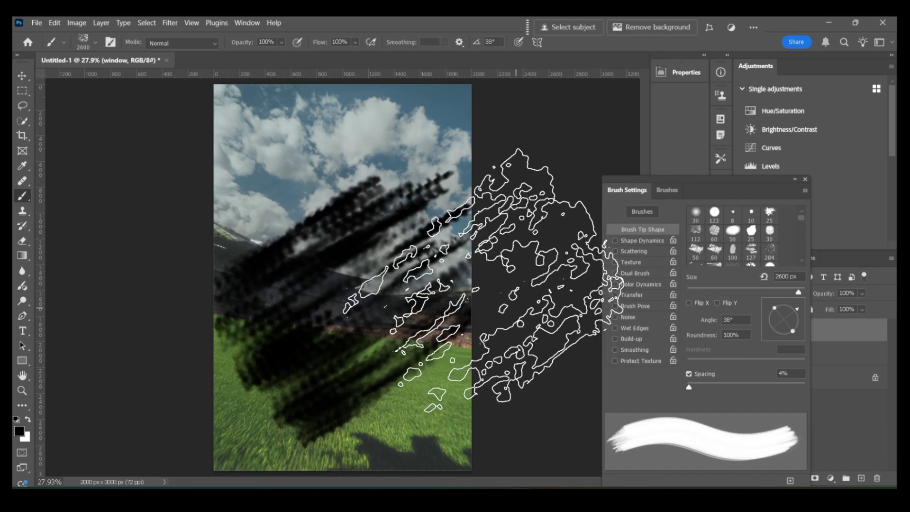
{"action": "left_click", "coordinate": [322, 306]}
{"action": "left_click", "coordinate": [322, 305]}
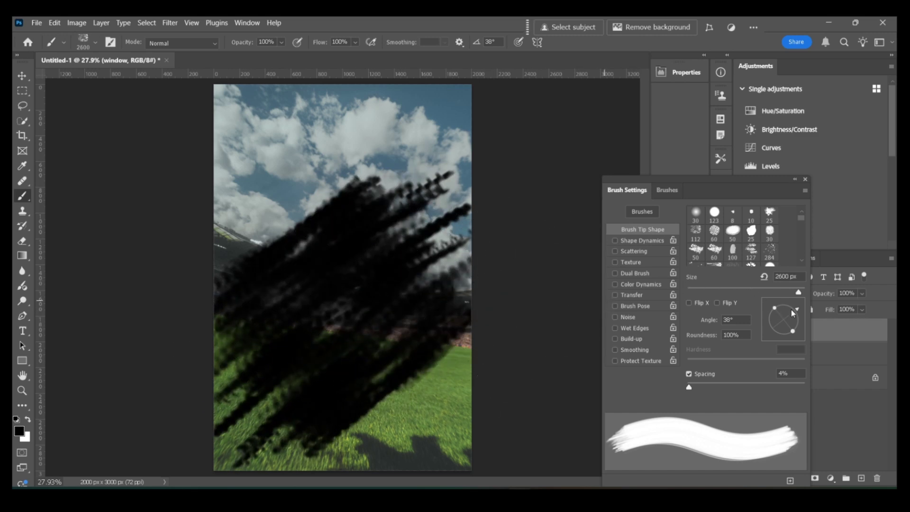
Step: Set the brush angle to 41°, extend the black texture into the canvas's upper-right corner, and close the brush settings
{"action": "mouse_move", "coordinate": [794, 309]}
{"action": "left_mouse_down"}
{"action": "mouse_move", "coordinate": [772, 326]}
{"action": "mouse_move", "coordinate": [796, 309]}
{"action": "left_mouse_up"}
{"action": "left_click", "coordinate": [488, 208]}
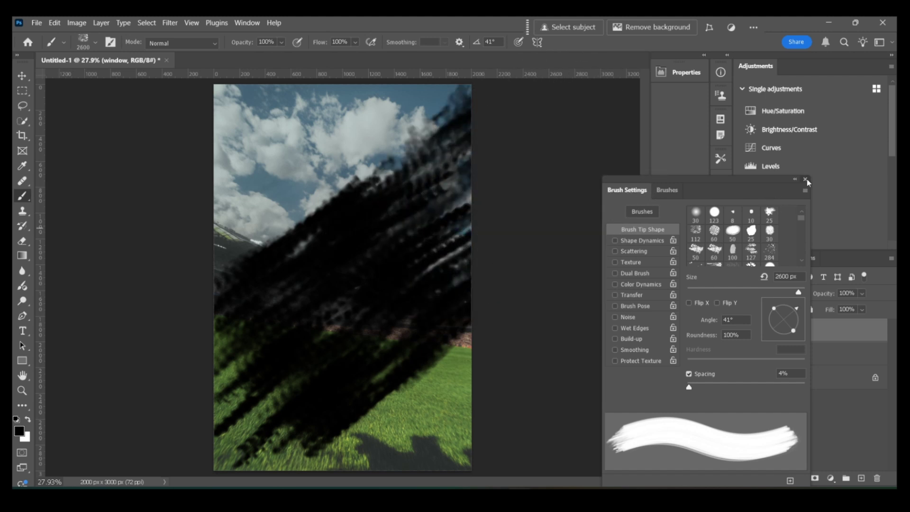
{"action": "left_click", "coordinate": [804, 179]}
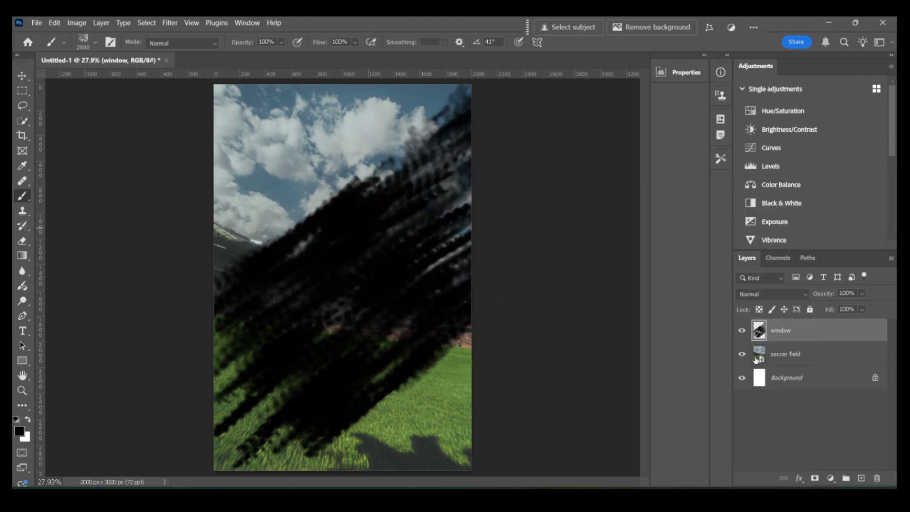
Step: Move the soccer field layer above the window layer and clip it to the window layer
{"action": "left_click_drag", "start_coordinate": [755, 359], "coordinate": [758, 327]}
{"action": "right_click", "coordinate": [823, 334]}
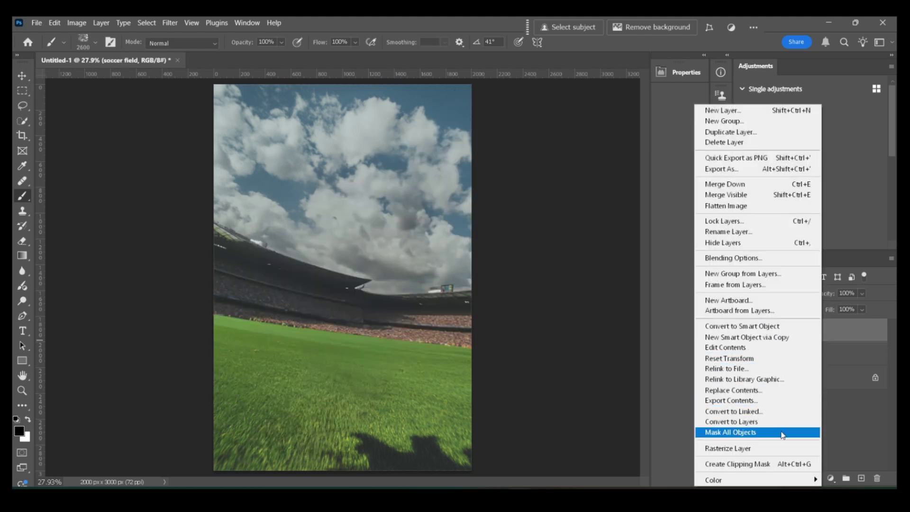
{"action": "left_click", "coordinate": [769, 463]}
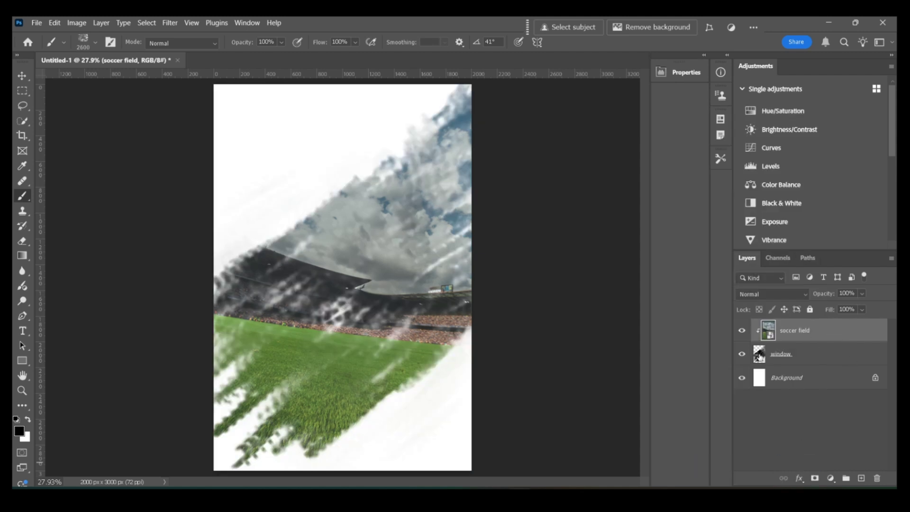
Step: Transform the window layer to about 131% width and 108% height and shift it slightly up and left
{"action": "left_click", "coordinate": [758, 356]}
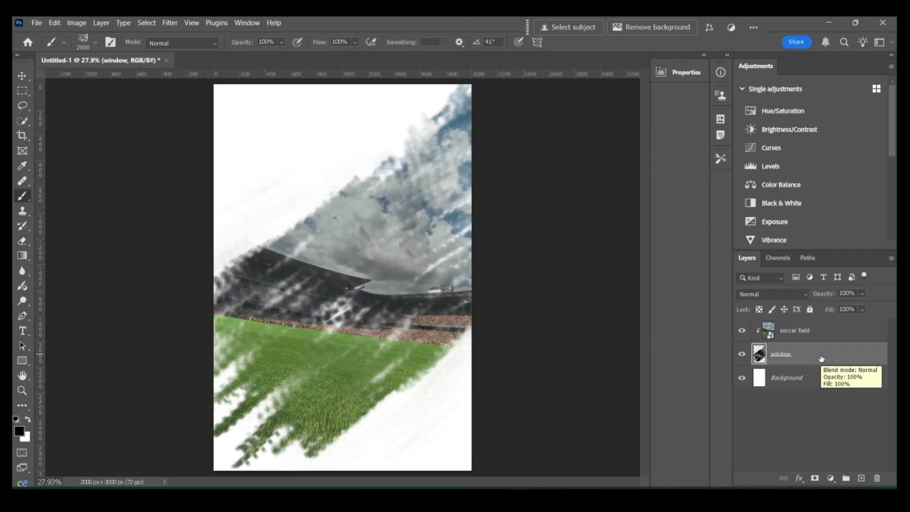
{"action": "key", "text": "ctrl+t"}
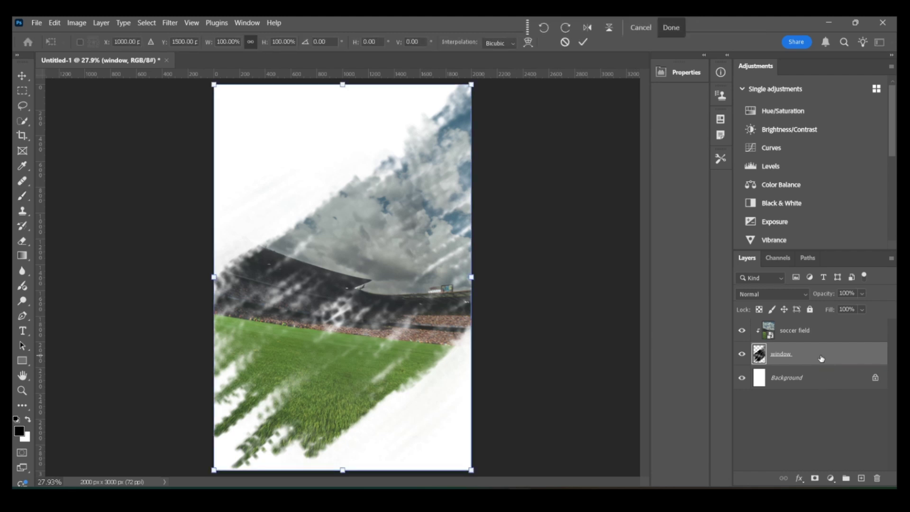
{"action": "key", "text": "ctrl+minus"}
{"action": "mouse_move", "coordinate": [342, 104]}
{"action": "left_mouse_down"}
{"action": "mouse_move", "coordinate": [342, 89]}
{"action": "mouse_move", "coordinate": [342, 105]}
{"action": "left_mouse_up"}
{"action": "left_click_drag", "start_coordinate": [342, 450], "coordinate": [342, 475]}
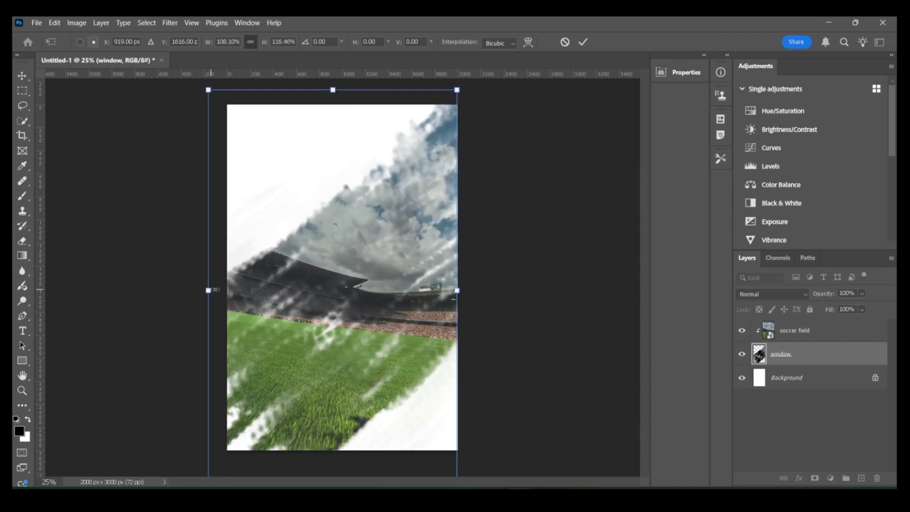
{"action": "left_click_drag", "start_coordinate": [227, 290], "coordinate": [194, 290]}
{"action": "left_click_drag", "start_coordinate": [457, 291], "coordinate": [498, 290]}
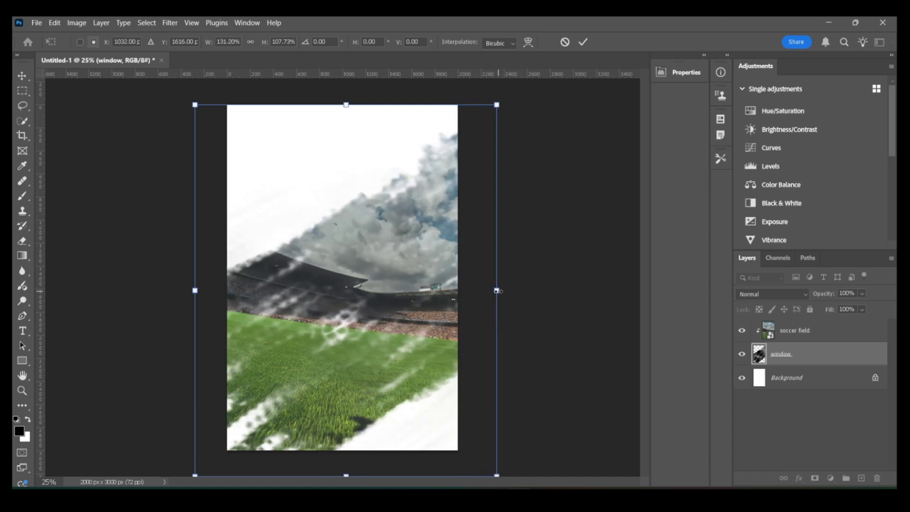
{"action": "left_click_drag", "start_coordinate": [341, 320], "coordinate": [327, 317]}
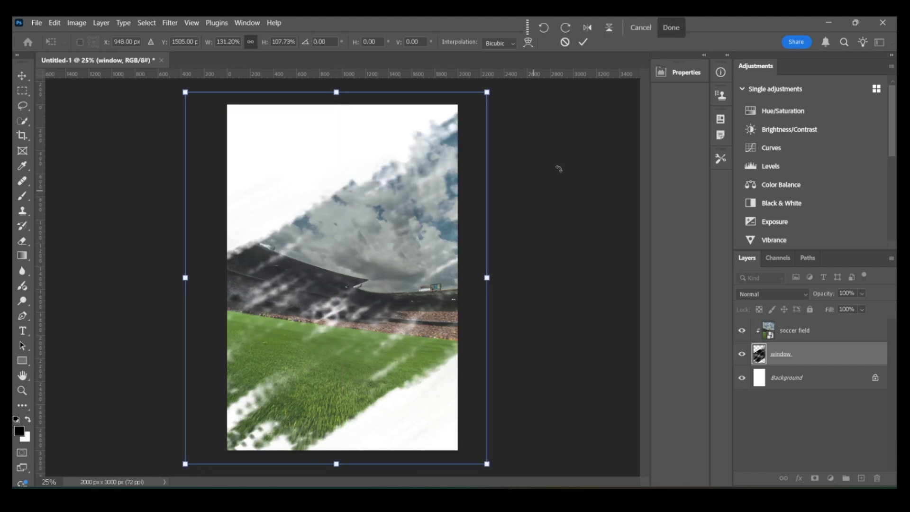
{"action": "left_click", "coordinate": [582, 42]}
Step: Place the Lional Messi cut out image as an embedded object above the soccer field layer
{"action": "key", "text": "alt+]"}
{"action": "key", "text": "z"}
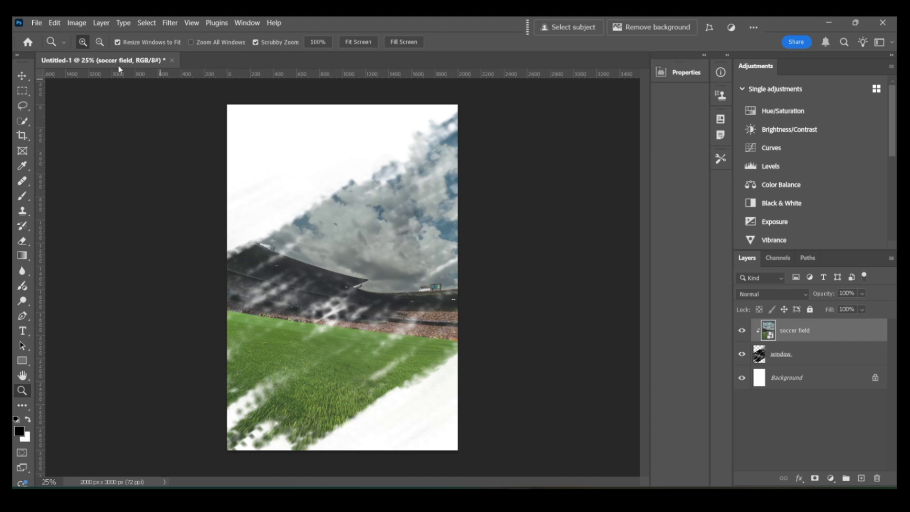
{"action": "left_click", "coordinate": [40, 26]}
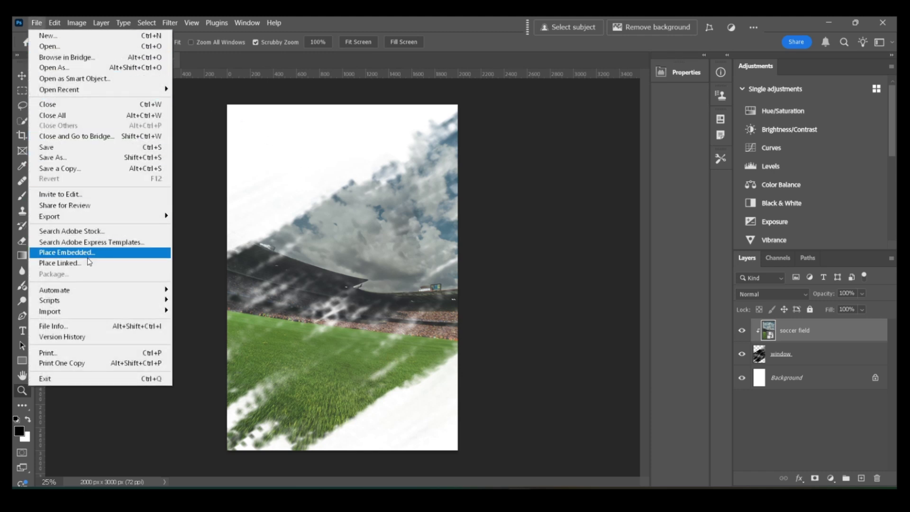
{"action": "left_click", "coordinate": [90, 255]}
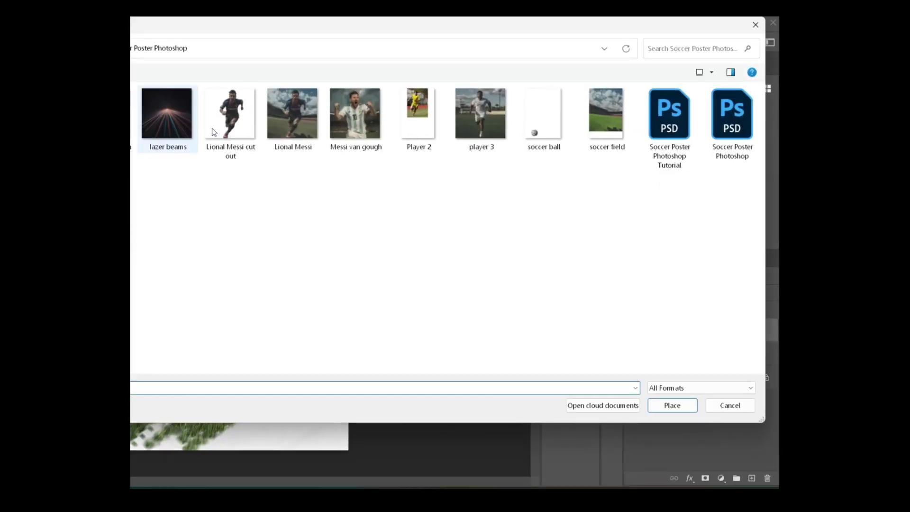
{"action": "left_click", "coordinate": [230, 118]}
{"action": "left_click", "coordinate": [682, 410]}
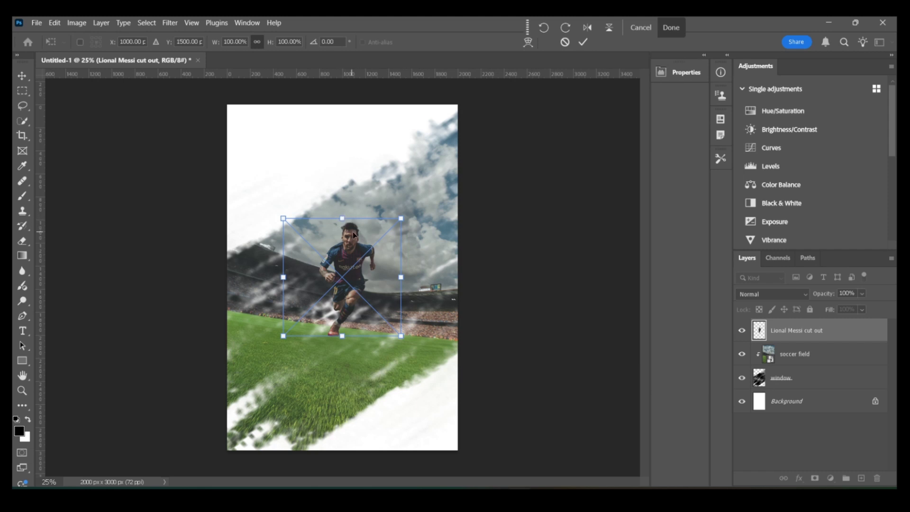
{"action": "left_click", "coordinate": [582, 41]}
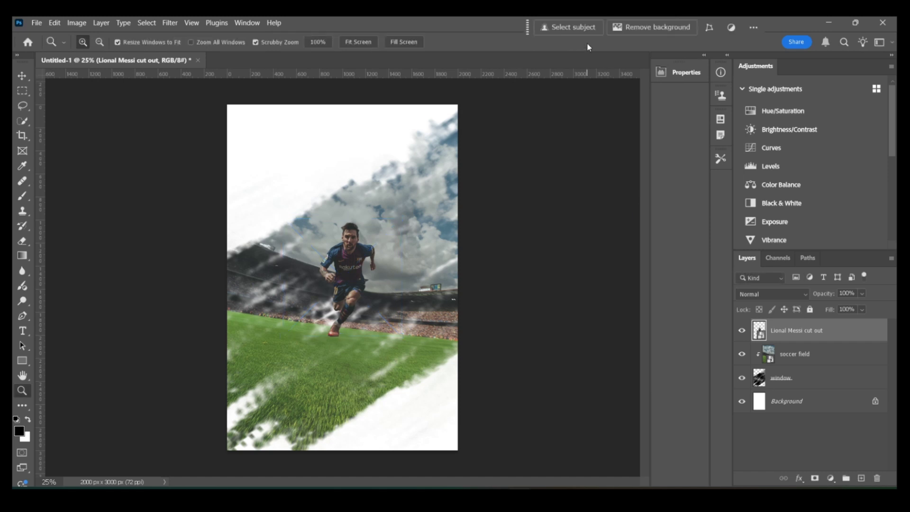
{"action": "right_click", "coordinate": [842, 330]}
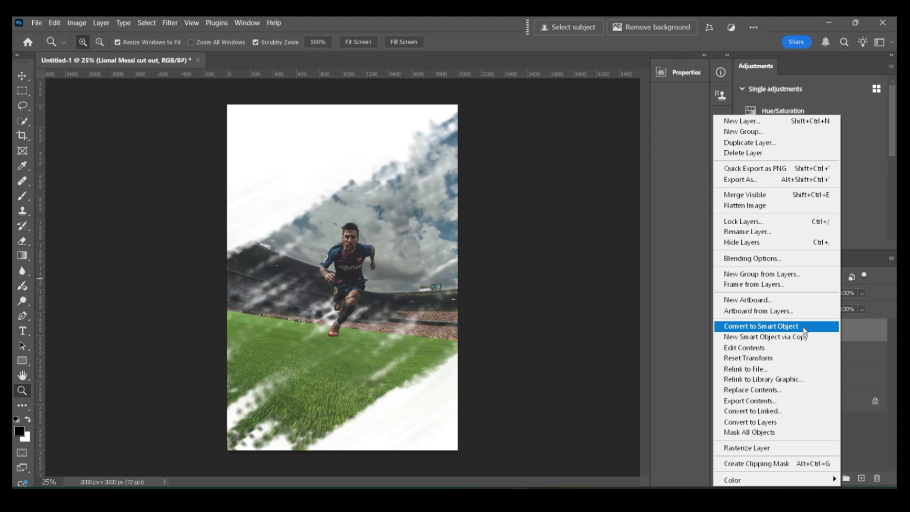
{"action": "left_click", "coordinate": [846, 336]}
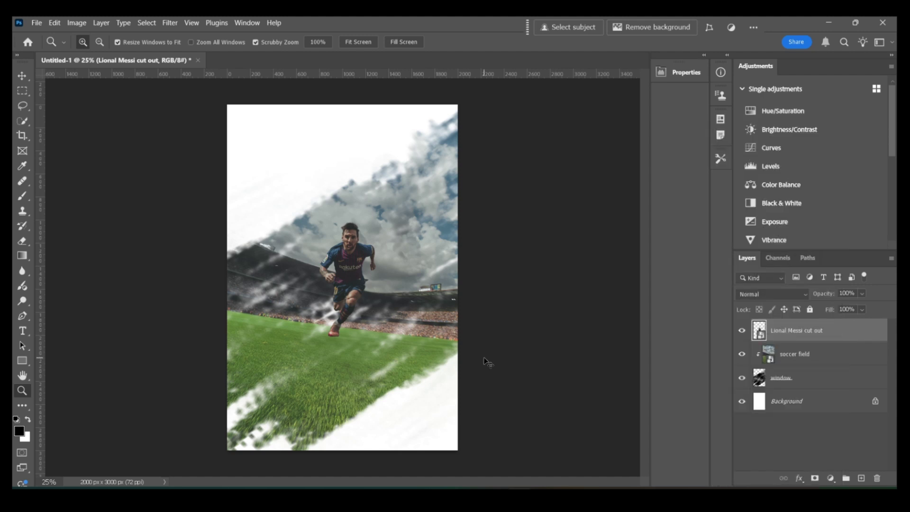
Step: Scale up the Lional Messi cut out to fill most of the poster's height and move it down with the foot near the bottom
{"action": "key", "text": "ctrl+t"}
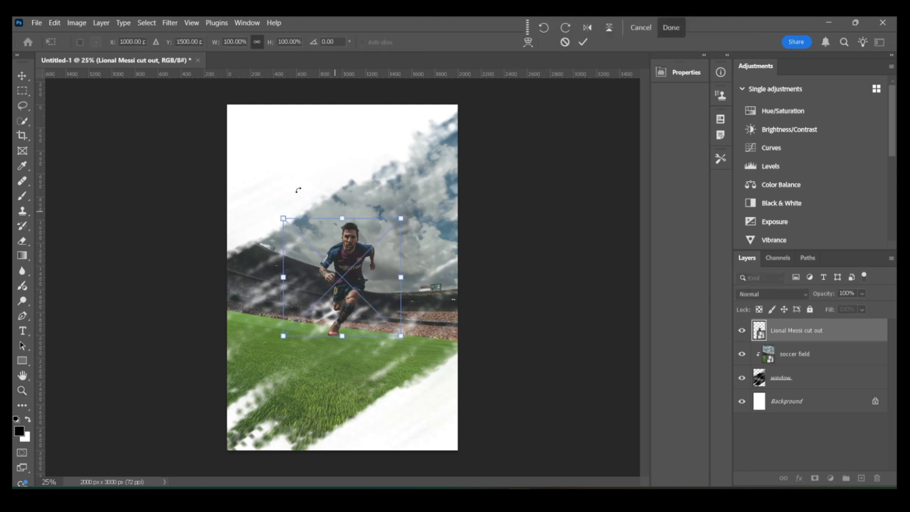
{"action": "left_click_drag", "start_coordinate": [347, 219], "coordinate": [343, 105]}
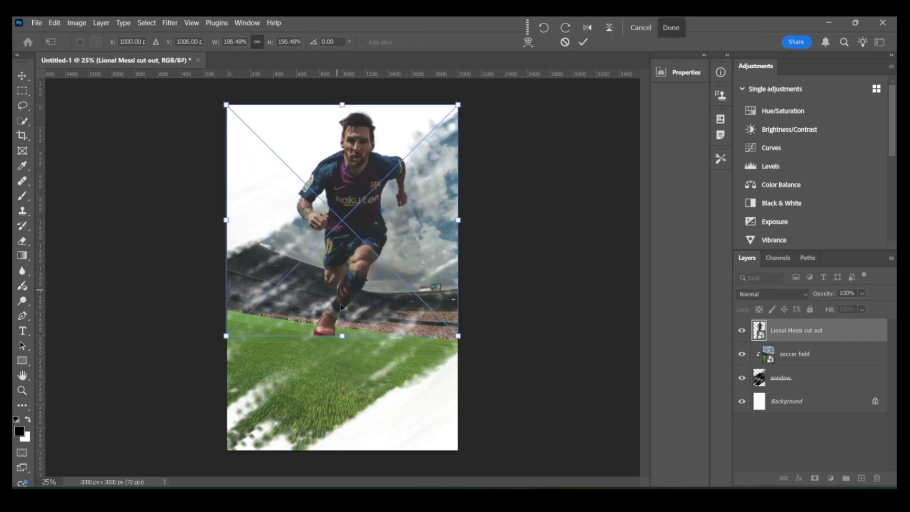
{"action": "left_click_drag", "start_coordinate": [342, 335], "coordinate": [342, 392]}
{"action": "left_click_drag", "start_coordinate": [348, 316], "coordinate": [343, 347]}
{"action": "left_click", "coordinate": [584, 43]}
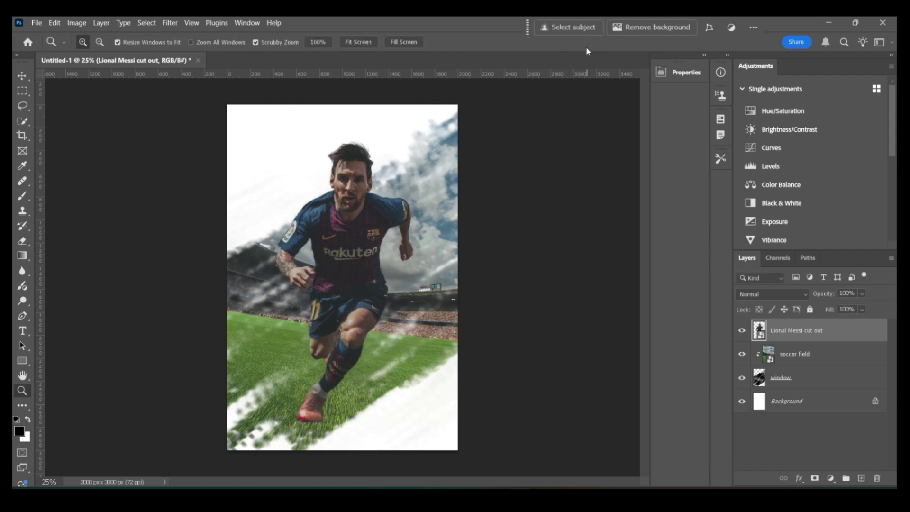
Step: Place the Player 2 image as an embedded object above the Lional Meesi cut out layer at its default size
{"action": "left_click", "coordinate": [36, 23]}
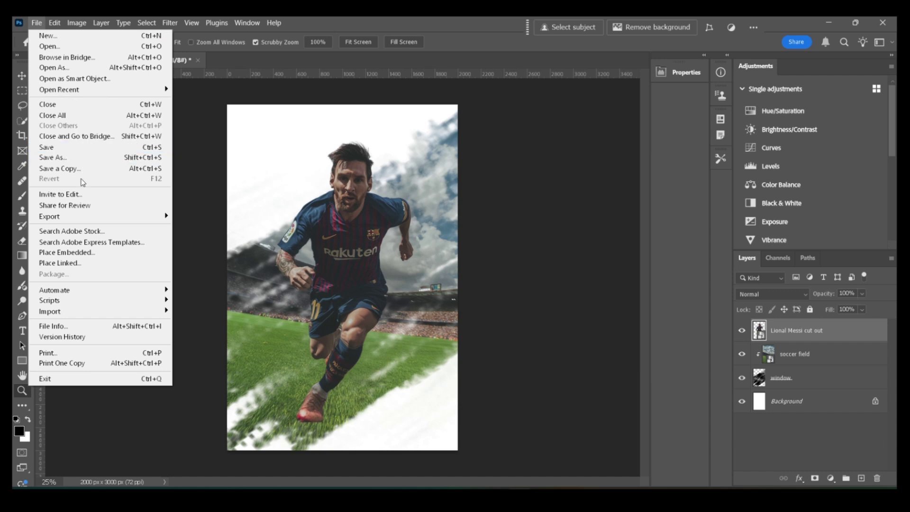
{"action": "left_click", "coordinate": [90, 252]}
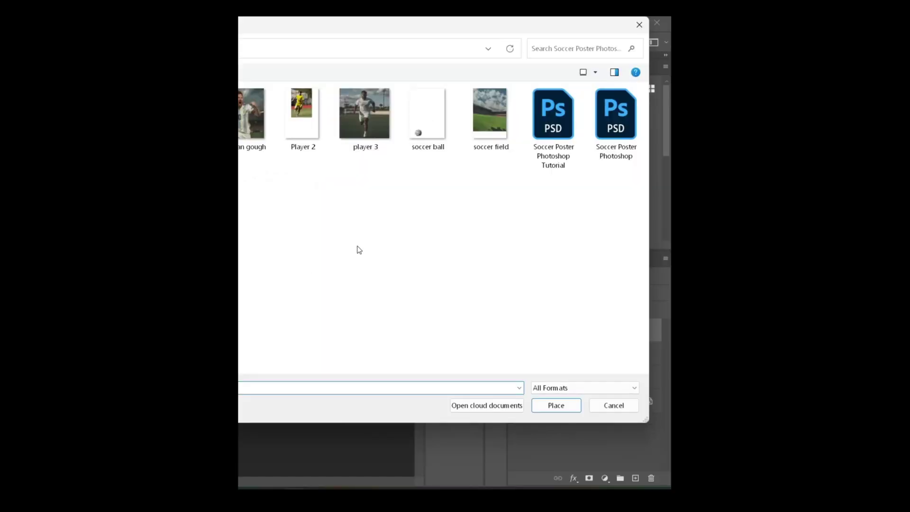
{"action": "left_click", "coordinate": [306, 120]}
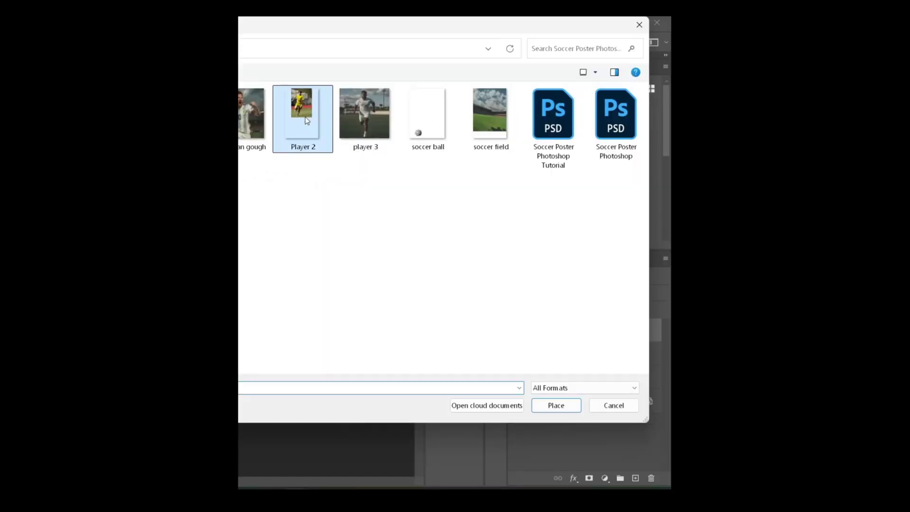
{"action": "left_click", "coordinate": [555, 410]}
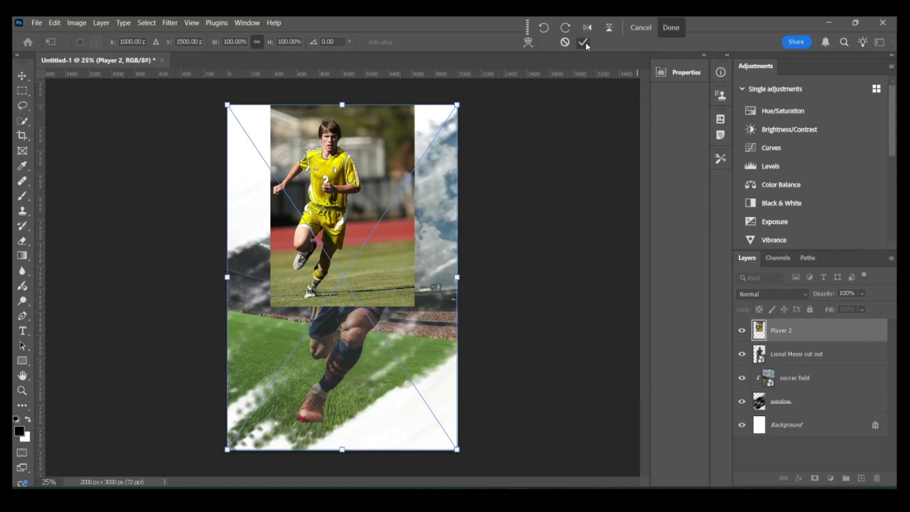
{"action": "left_click", "coordinate": [587, 42]}
Step: Cut out the yellow-kit player to a new layer using Select Subject with Cloud (Detailed results), and delete the original Player 2 layer
{"action": "key", "text": "ctrl+plus"}
{"action": "left_click", "coordinate": [22, 121]}
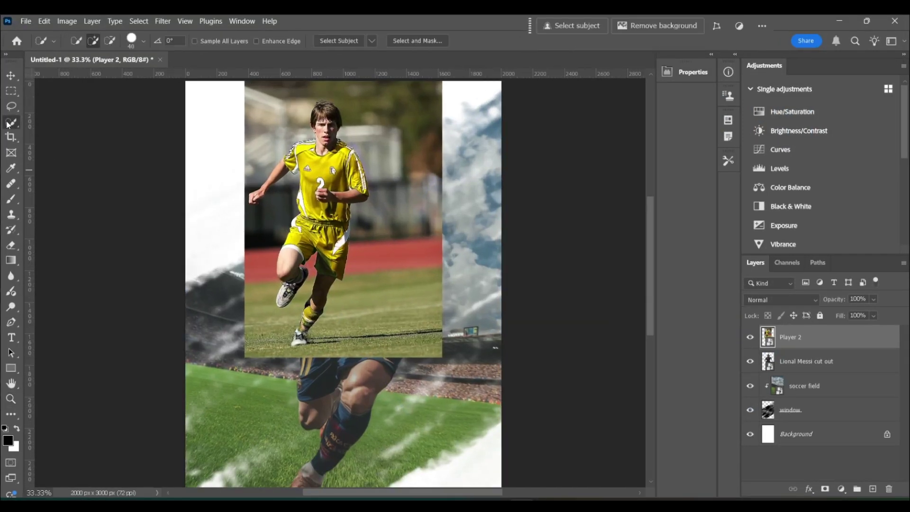
{"action": "right_click", "coordinate": [8, 124]}
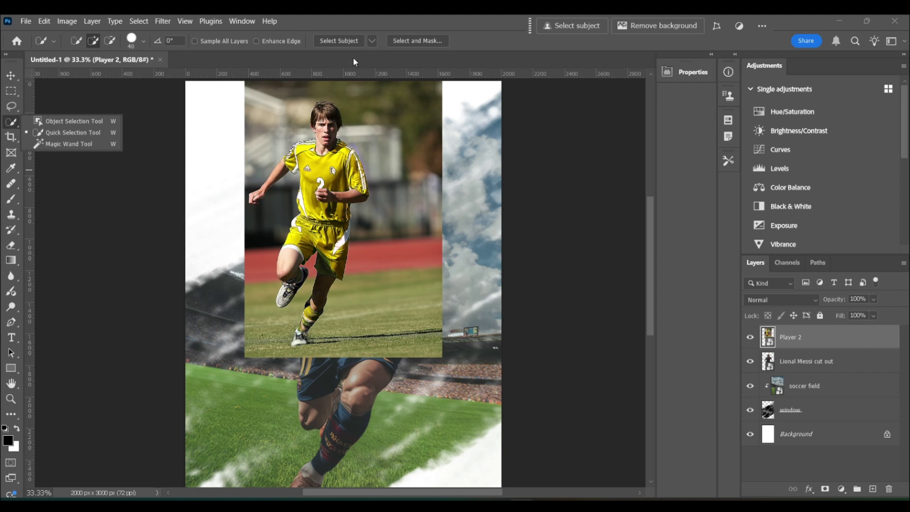
{"action": "left_click", "coordinate": [372, 41]}
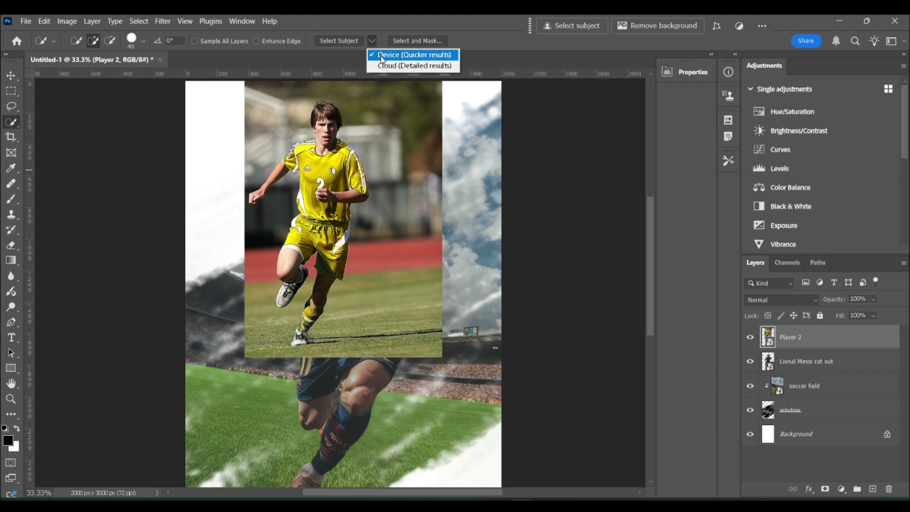
{"action": "left_click", "coordinate": [386, 65]}
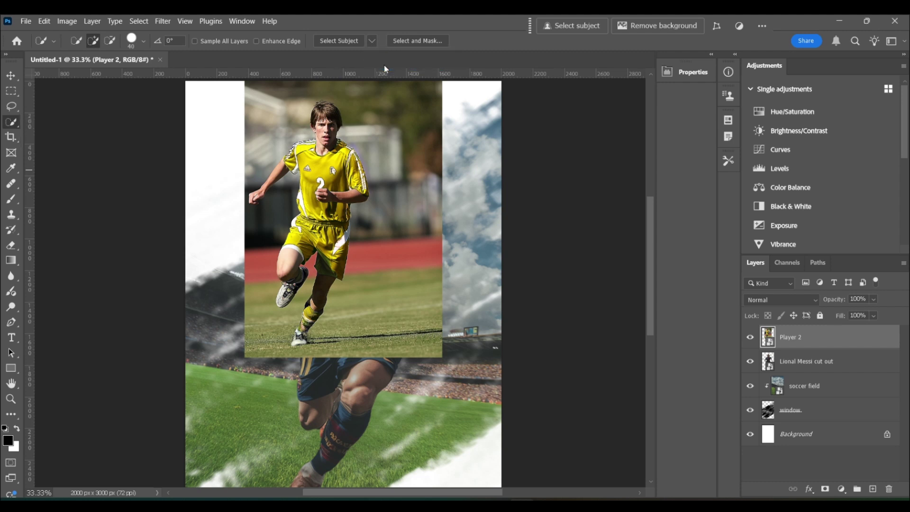
{"action": "left_click", "coordinate": [340, 42]}
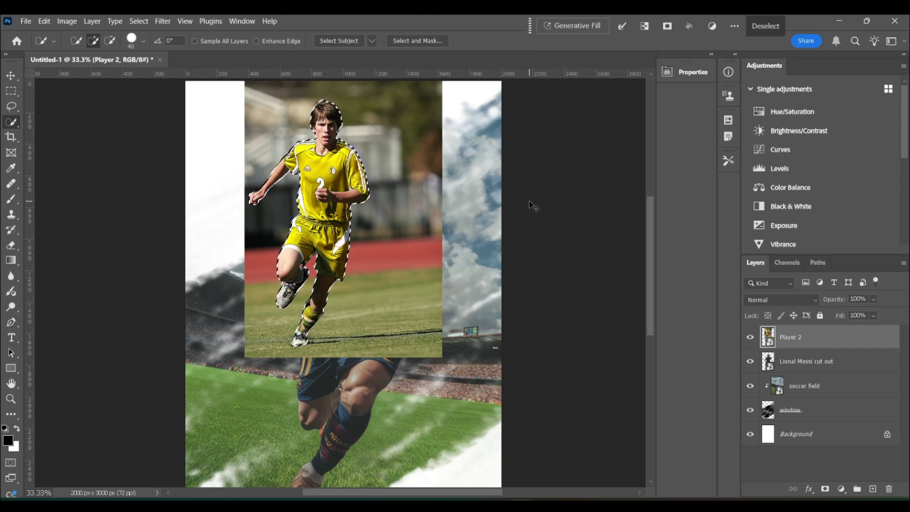
{"action": "key", "text": "ctrl+j"}
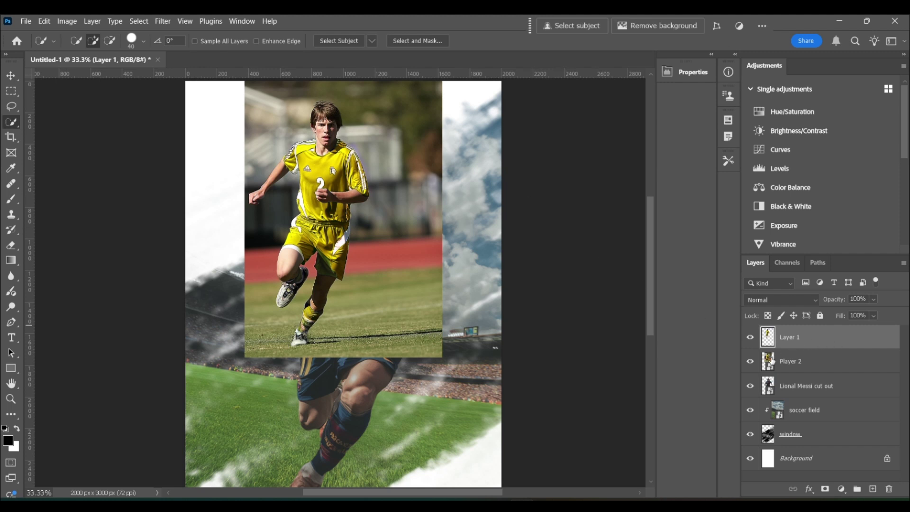
{"action": "left_click_drag", "start_coordinate": [767, 361], "coordinate": [889, 490]}
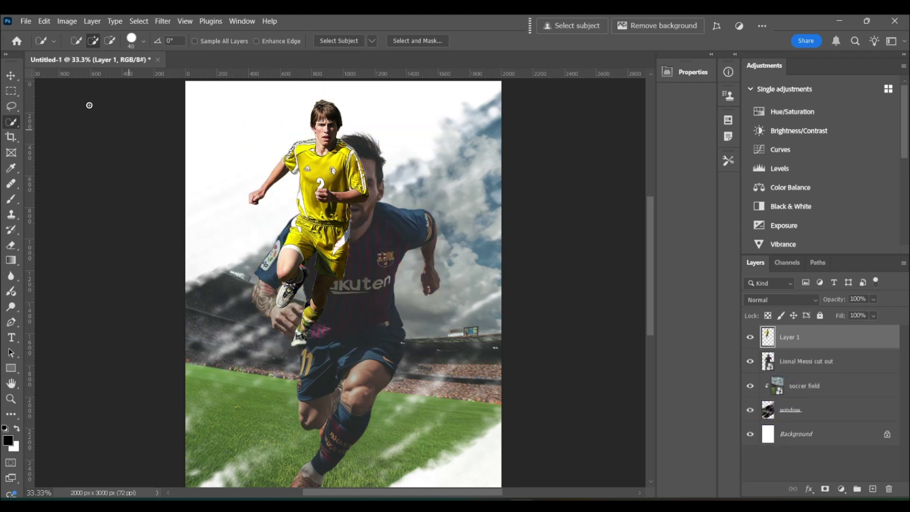
Step: Move the yellow-kit player cut-out to the poster's left edge and reorder its layer below the Lional Messi cut out
{"action": "left_click", "coordinate": [10, 76]}
{"action": "left_click_drag", "start_coordinate": [331, 163], "coordinate": [253, 262]}
{"action": "key", "text": "ctrl+minus"}
{"action": "left_click", "coordinate": [767, 338]}
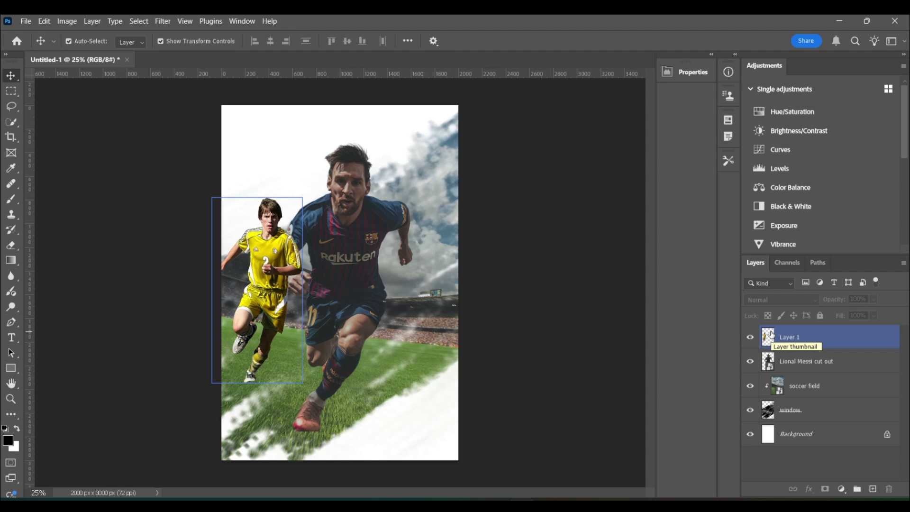
{"action": "left_click_drag", "start_coordinate": [771, 338], "coordinate": [774, 374]}
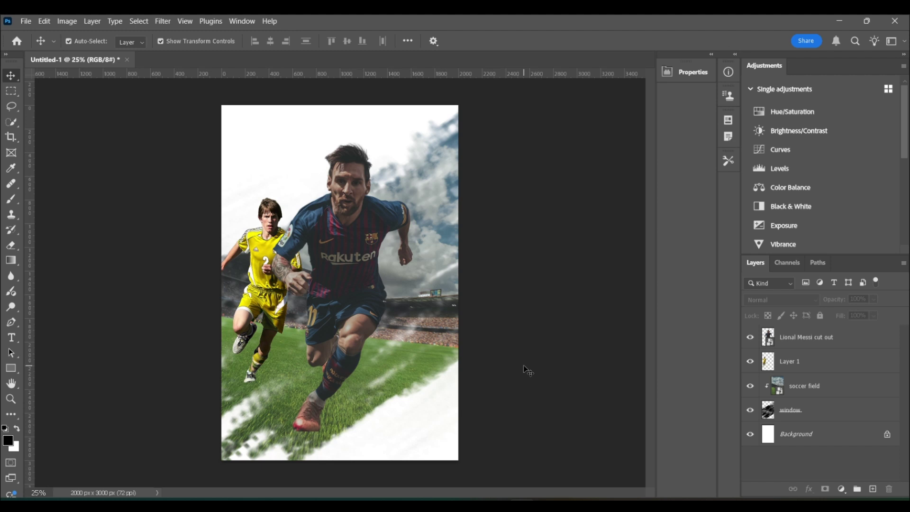
Step: Place the player 3 image as an embedded object above the Lional Messi cut out and scale it to about 192%
{"action": "left_click", "coordinate": [360, 246]}
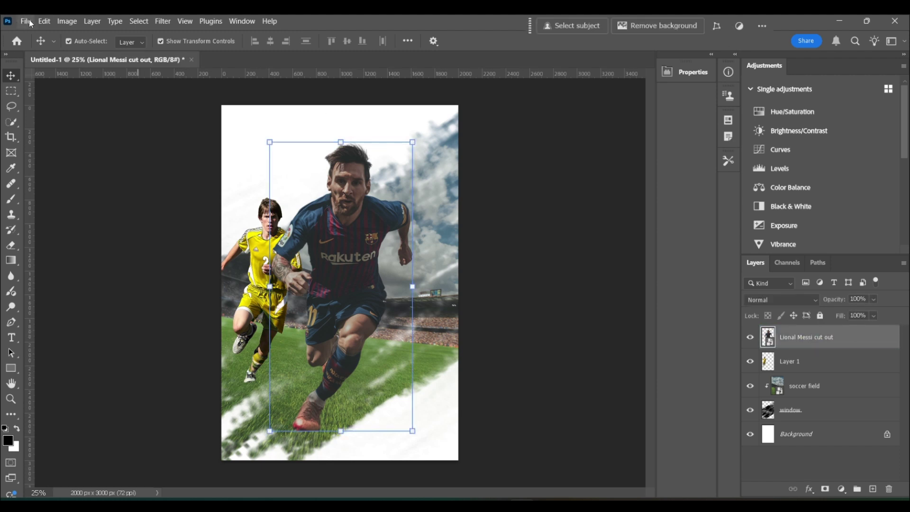
{"action": "left_click", "coordinate": [26, 21]}
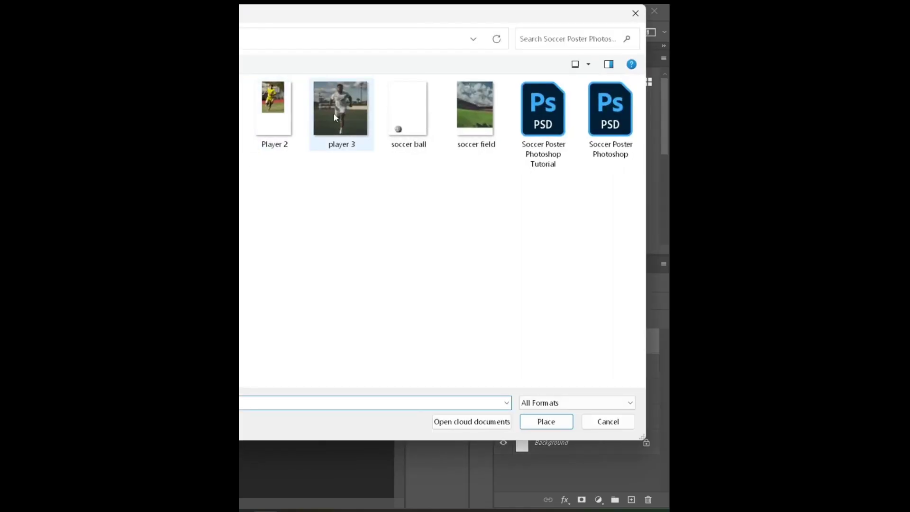
{"action": "left_click", "coordinate": [334, 113]}
{"action": "left_click", "coordinate": [544, 421]}
{"action": "left_click_drag", "start_coordinate": [400, 222], "coordinate": [474, 177]}
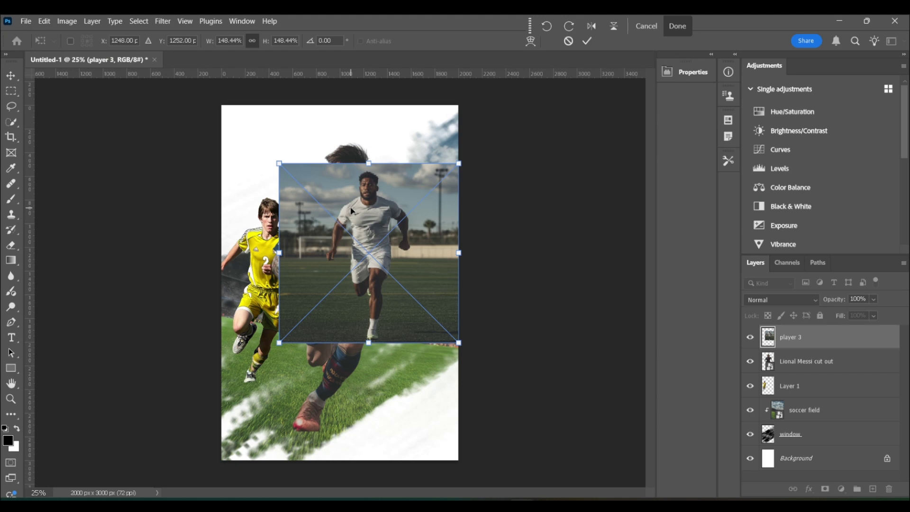
{"action": "left_click_drag", "start_coordinate": [279, 344], "coordinate": [227, 395]}
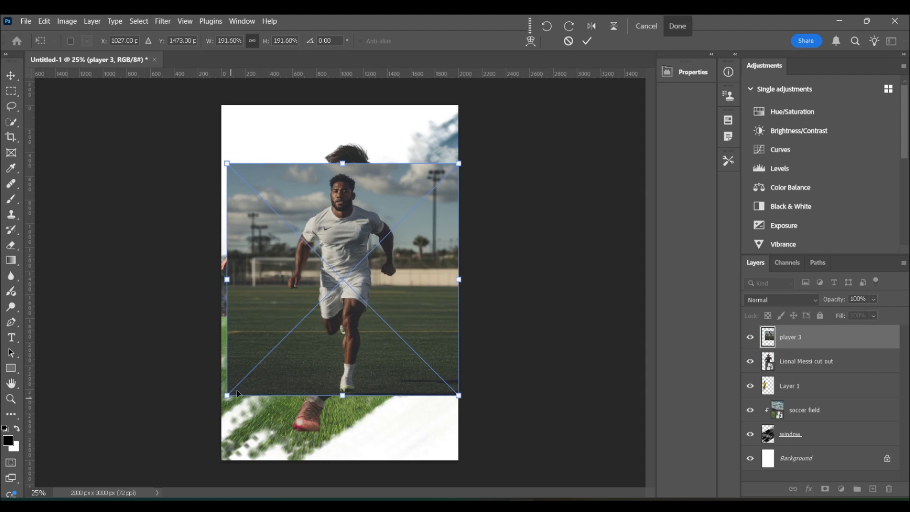
{"action": "left_click", "coordinate": [587, 41]}
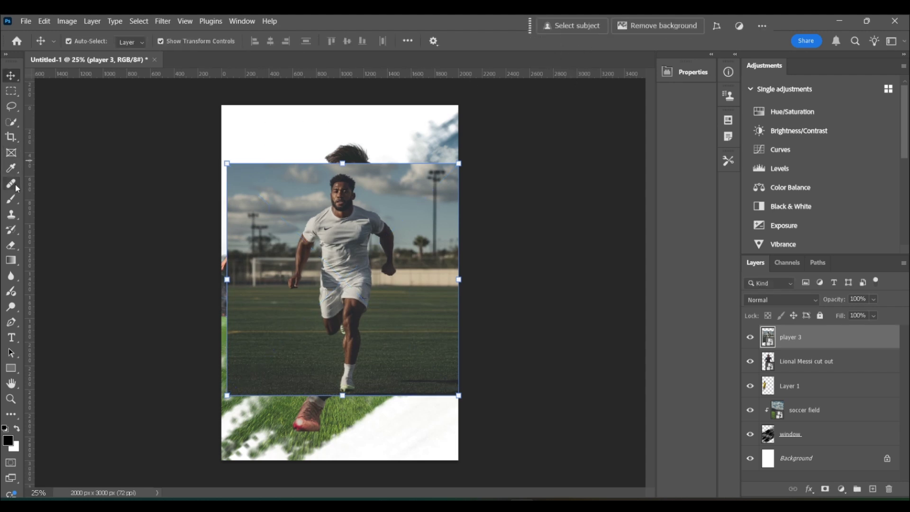
Step: Cut out the white-kit player to a new layer using Select Subject with Cloud (Detailed results), and delete the original player 3 layer
{"action": "left_click", "coordinate": [17, 122]}
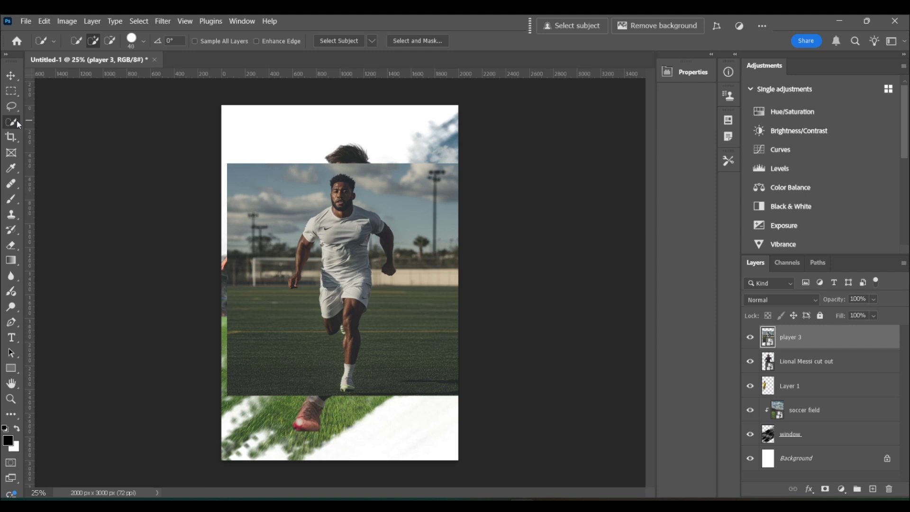
{"action": "left_click", "coordinate": [373, 40]}
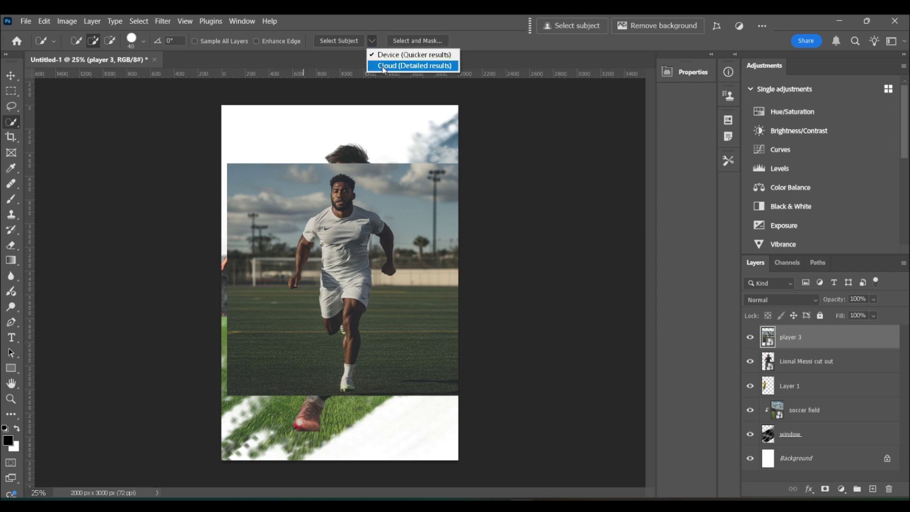
{"action": "left_click", "coordinate": [383, 67]}
{"action": "left_click", "coordinate": [347, 41]}
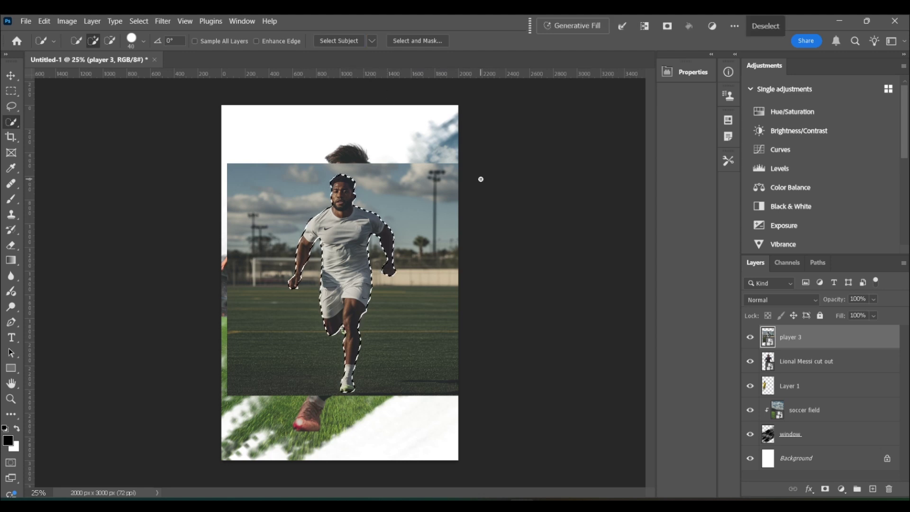
{"action": "key", "text": "ctrl+j"}
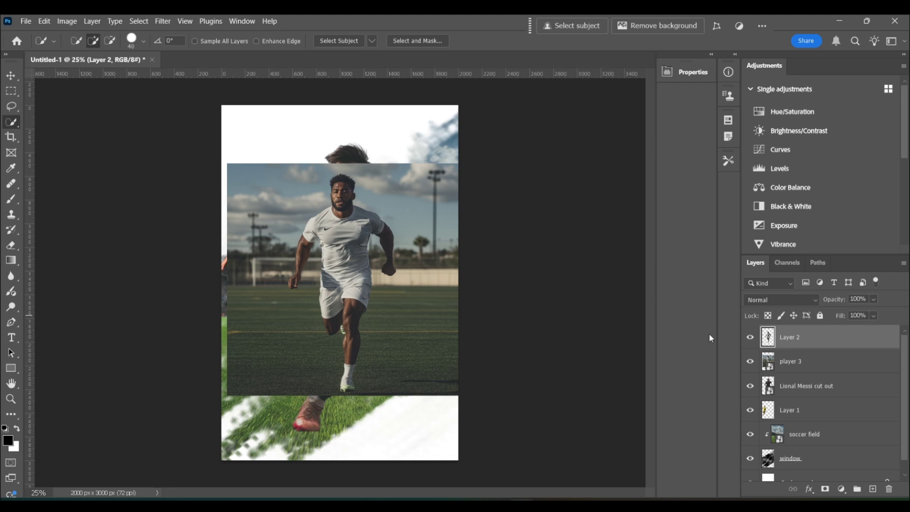
{"action": "left_click_drag", "start_coordinate": [769, 361], "coordinate": [888, 490]}
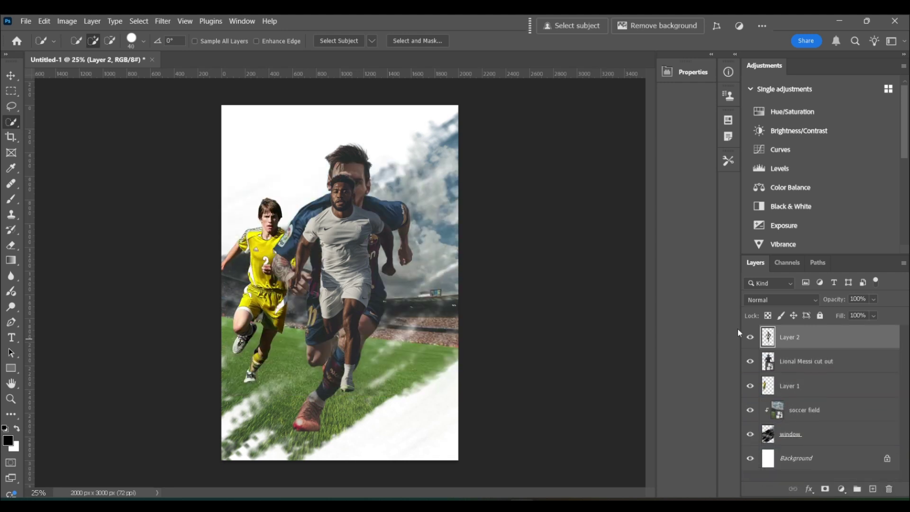
Step: Move the white-kit player cut-out to the poster's right side and reorder its layer below the Lional Messi cut out
{"action": "left_click", "coordinate": [11, 76]}
{"action": "left_click_drag", "start_coordinate": [346, 255], "coordinate": [408, 279]}
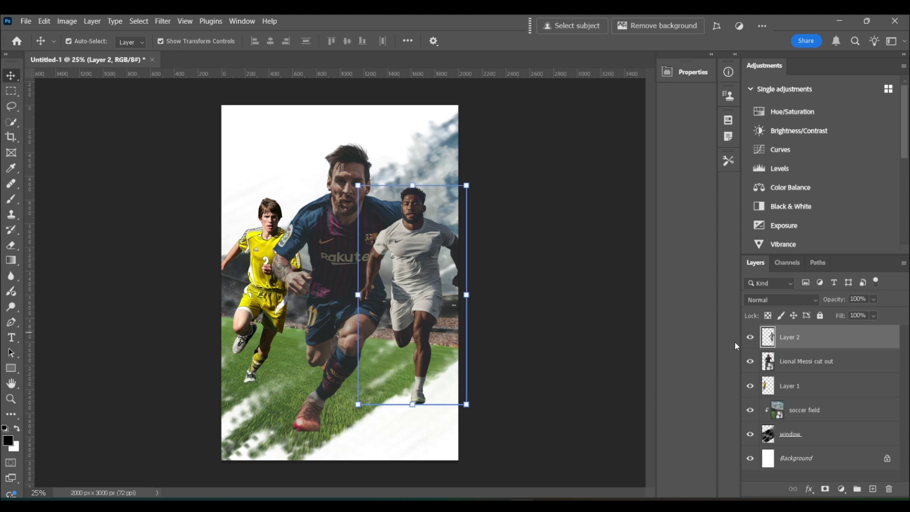
{"action": "left_click_drag", "start_coordinate": [768, 338], "coordinate": [769, 374]}
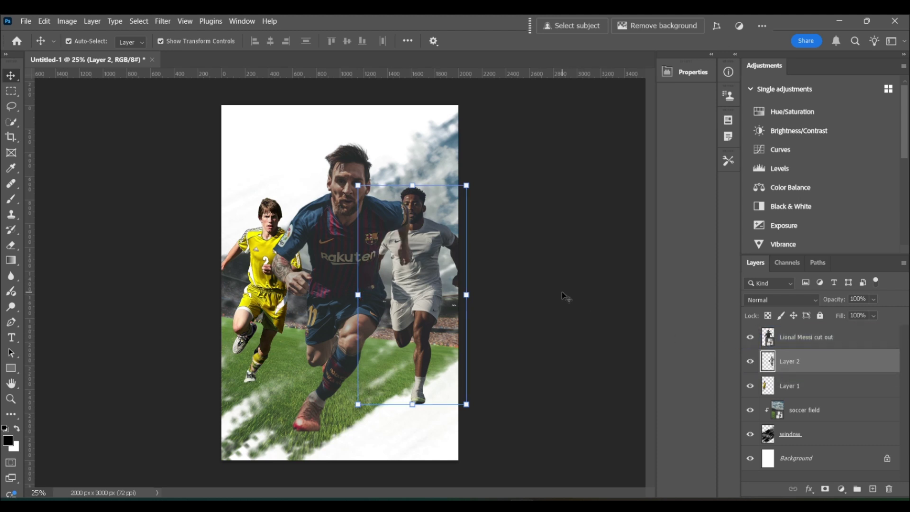
Step: Enlarge the white-kit player cut-out so his head rises near Messi's, and scale the Lional Messi cut out up slightly
{"action": "left_click_drag", "start_coordinate": [466, 294], "coordinate": [475, 290]}
{"action": "left_click_drag", "start_coordinate": [412, 290], "coordinate": [406, 276]}
{"action": "key", "text": "Return"}
{"action": "left_click_drag", "start_coordinate": [343, 227], "coordinate": [343, 227]}
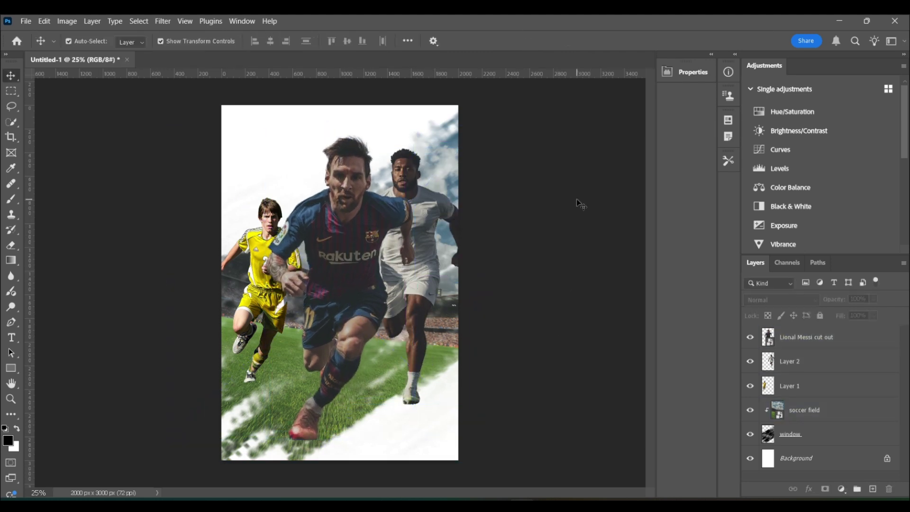
Step: Reduce the window layer's height to about 96% from its bottom edge and stretch its width outward to the left
{"action": "left_click", "coordinate": [769, 435]}
{"action": "left_click_drag", "start_coordinate": [333, 474], "coordinate": [333, 460]}
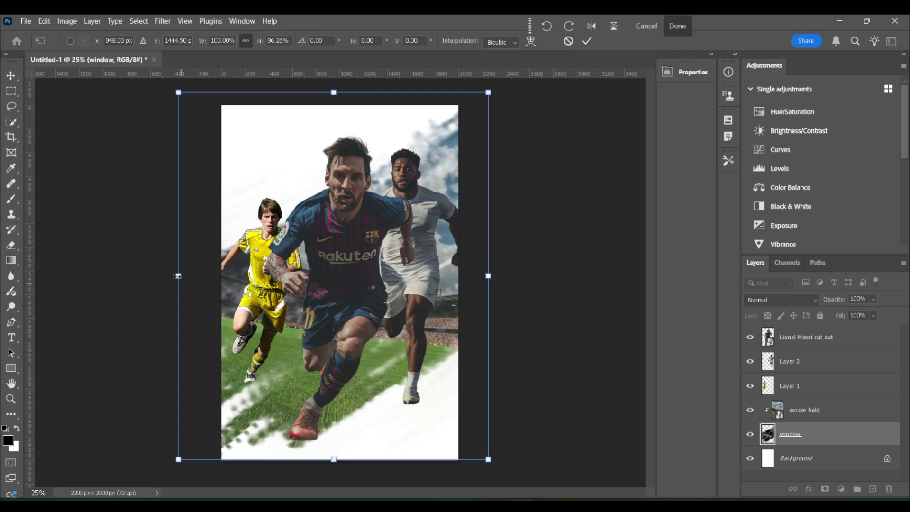
{"action": "left_click_drag", "start_coordinate": [178, 275], "coordinate": [121, 275]}
Step: Add a Curves adjustment clipped to the Lional Messi cut out, brightening the midtones with input 116 and output 146
{"action": "left_click", "coordinate": [770, 342]}
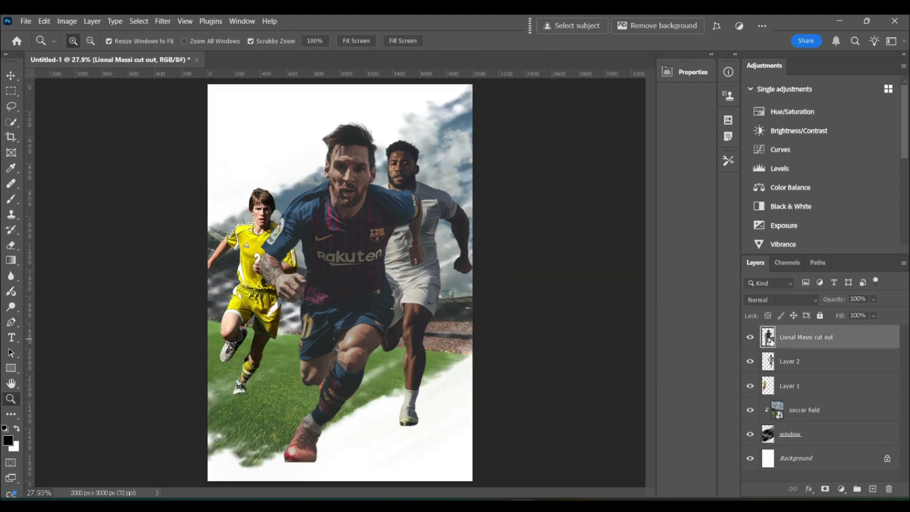
{"action": "left_click", "coordinate": [783, 157]}
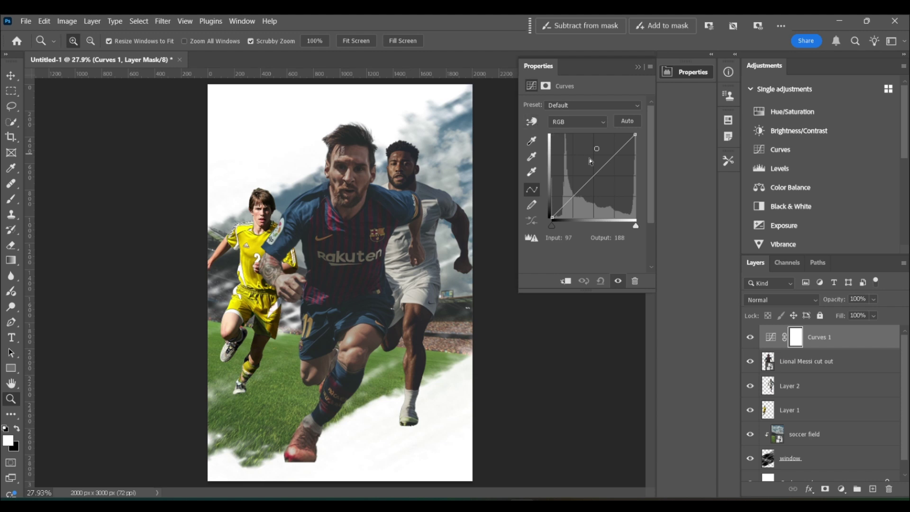
{"action": "left_click", "coordinate": [592, 172]}
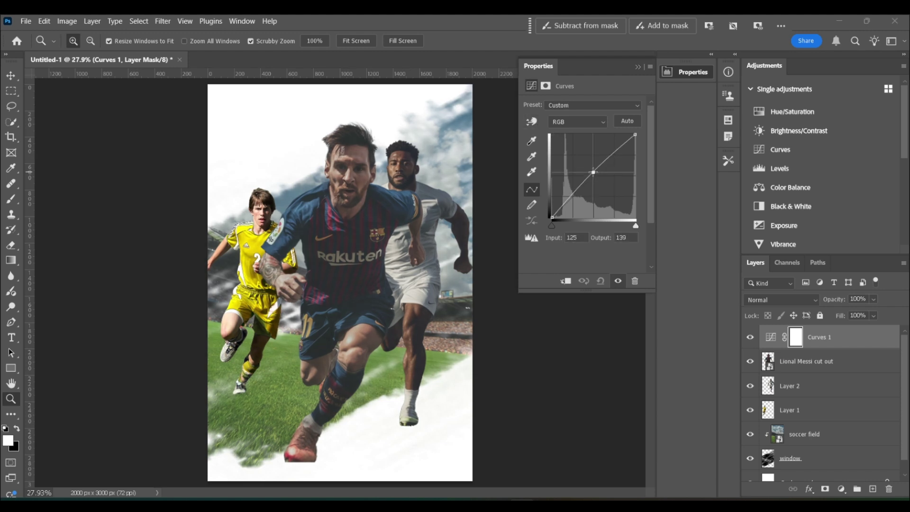
{"action": "left_click_drag", "start_coordinate": [593, 172], "coordinate": [590, 169]}
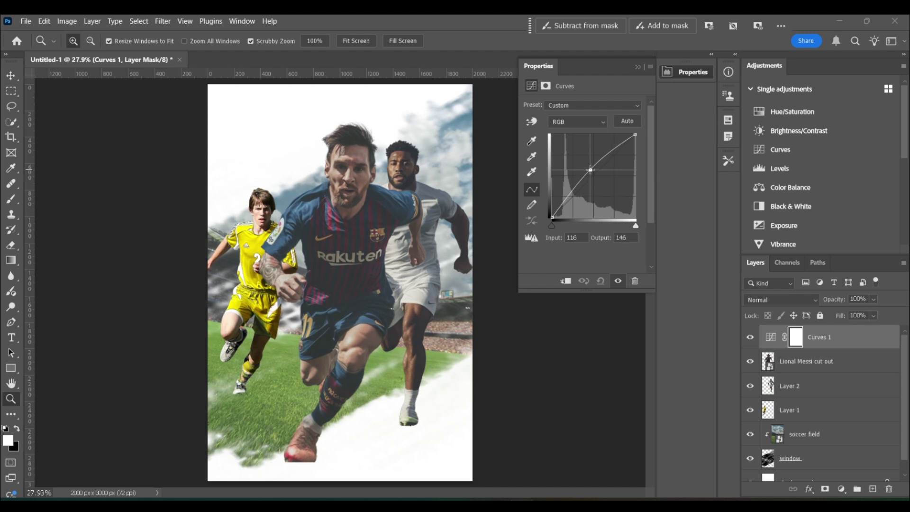
{"action": "left_click", "coordinate": [567, 280]}
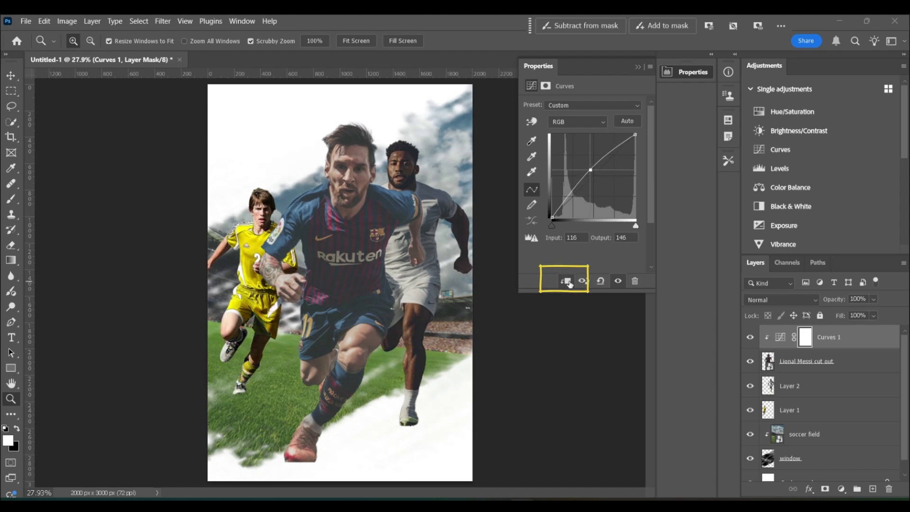
Step: Compare the Lional Messi cut out with the Curves adjustment off and on, and move the curve's black point slightly inward
{"action": "left_click", "coordinate": [617, 281]}
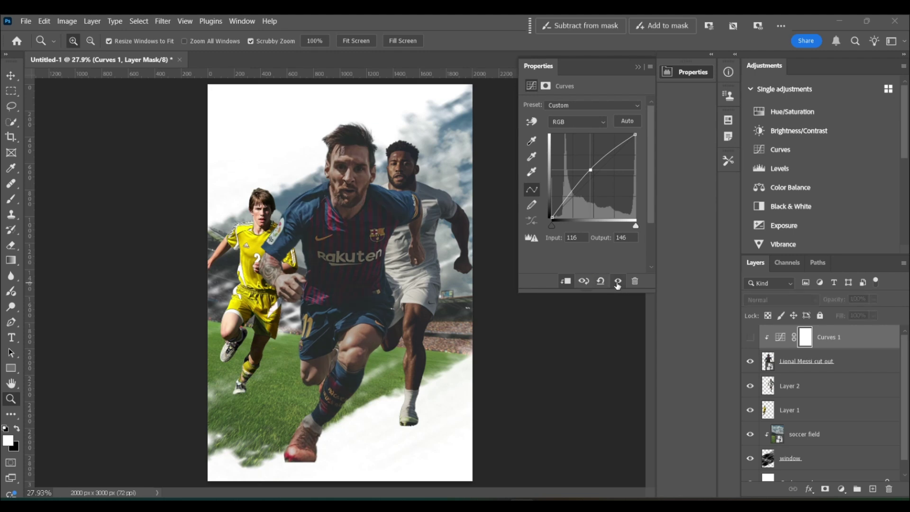
{"action": "left_click", "coordinate": [617, 282]}
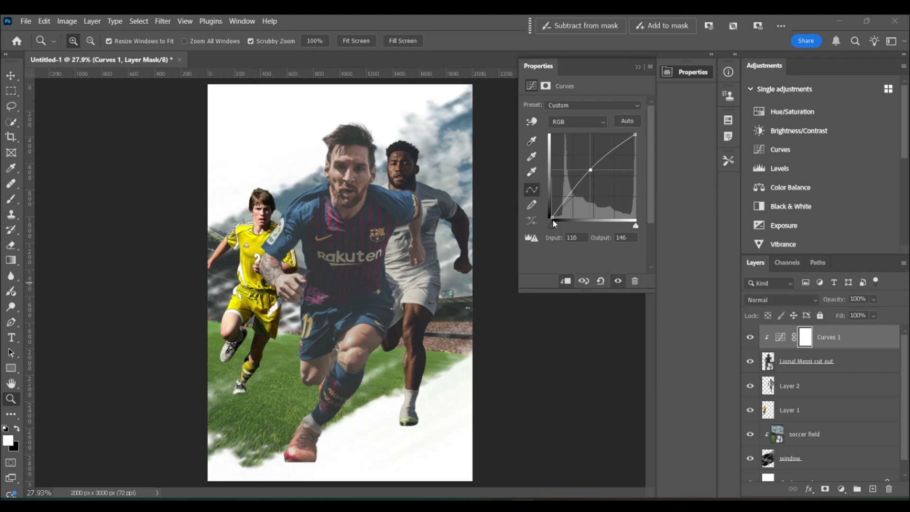
{"action": "left_click_drag", "start_coordinate": [553, 226], "coordinate": [560, 231]}
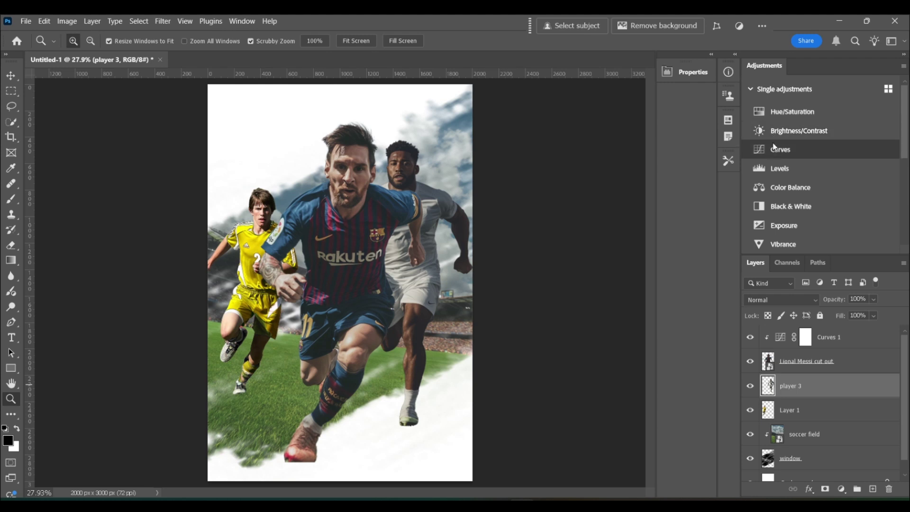
Step: Add a Curves adjustment clipped to player 3, brightening at input 89, output 122 and moving the black point to input 20
{"action": "left_click", "coordinate": [774, 152]}
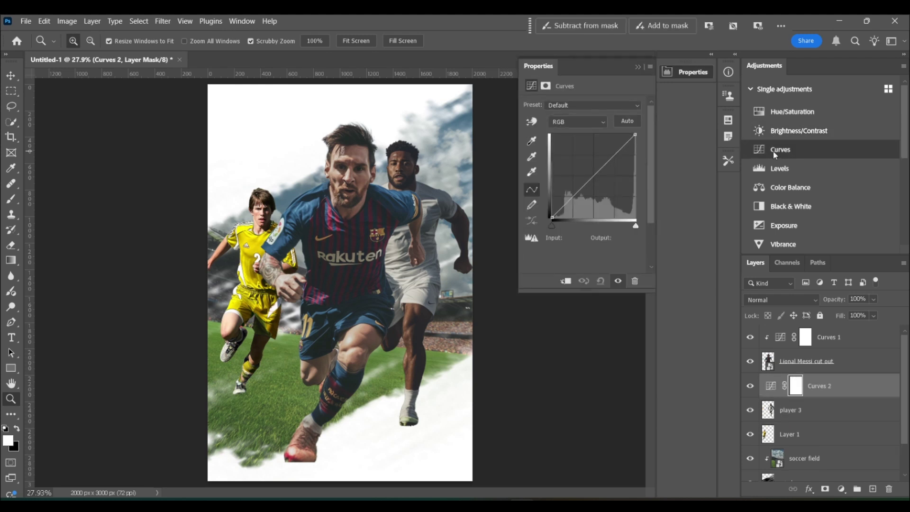
{"action": "left_click", "coordinate": [566, 281]}
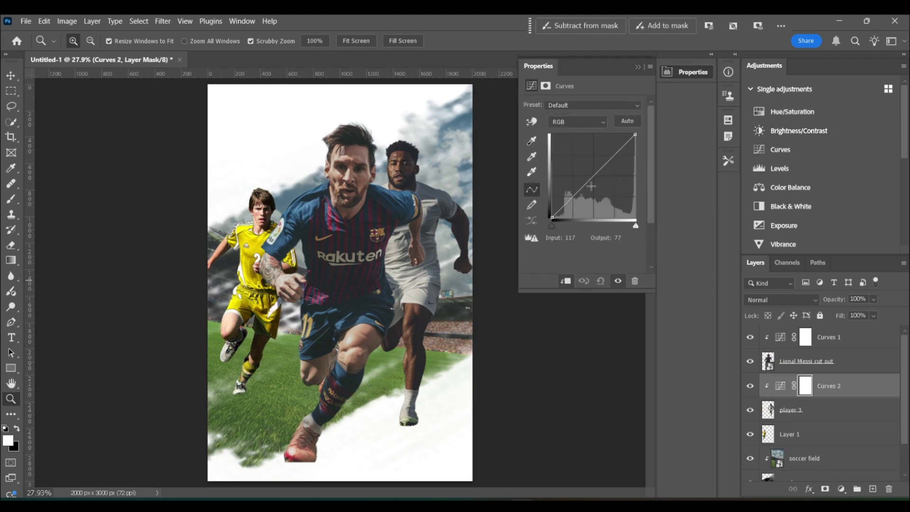
{"action": "left_click_drag", "start_coordinate": [584, 185], "coordinate": [581, 178]}
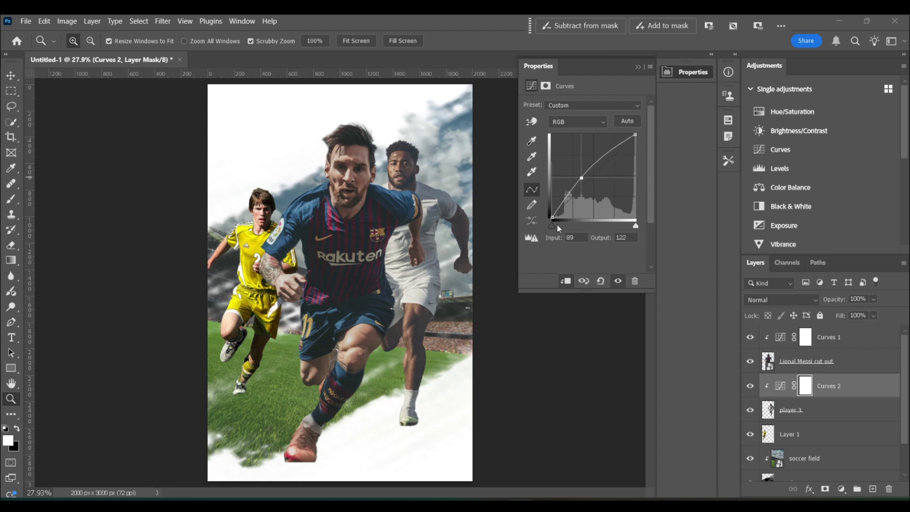
{"action": "left_click_drag", "start_coordinate": [553, 226], "coordinate": [559, 226]}
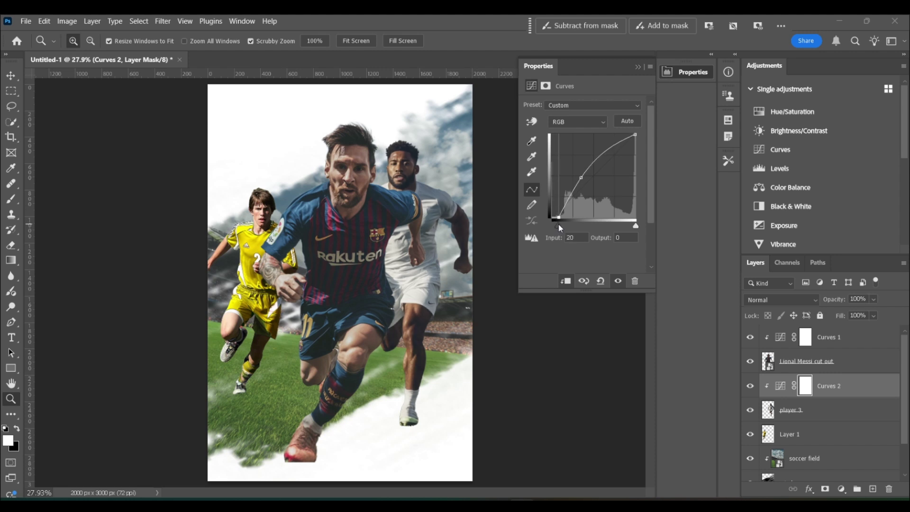
{"action": "left_click", "coordinate": [638, 66]}
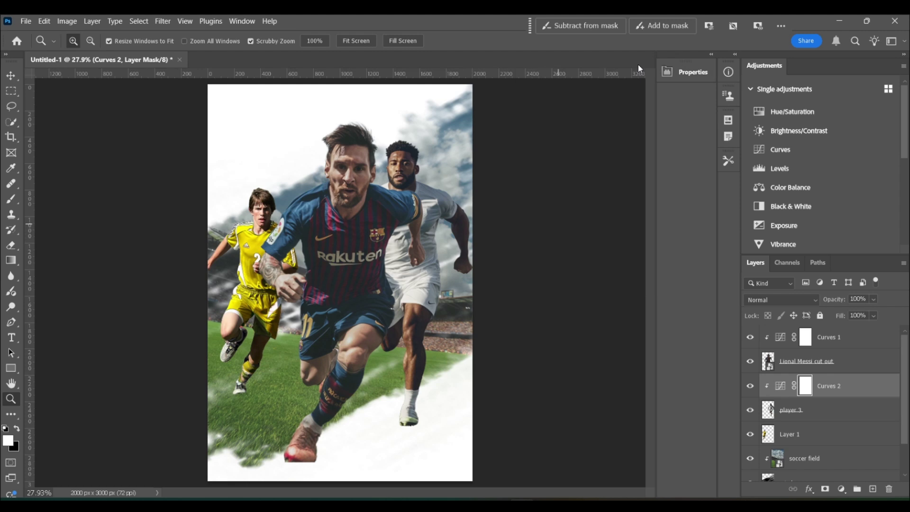
Step: Place the soccer ball image as an embedded layer above Curves 1
{"action": "left_click", "coordinate": [784, 337]}
{"action": "left_click", "coordinate": [28, 21]}
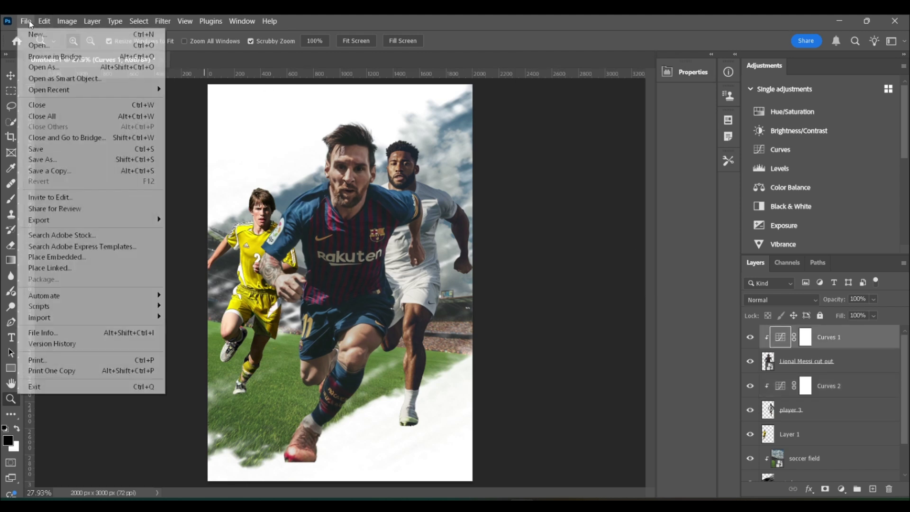
{"action": "left_click", "coordinate": [64, 257]}
{"action": "left_click", "coordinate": [439, 110]}
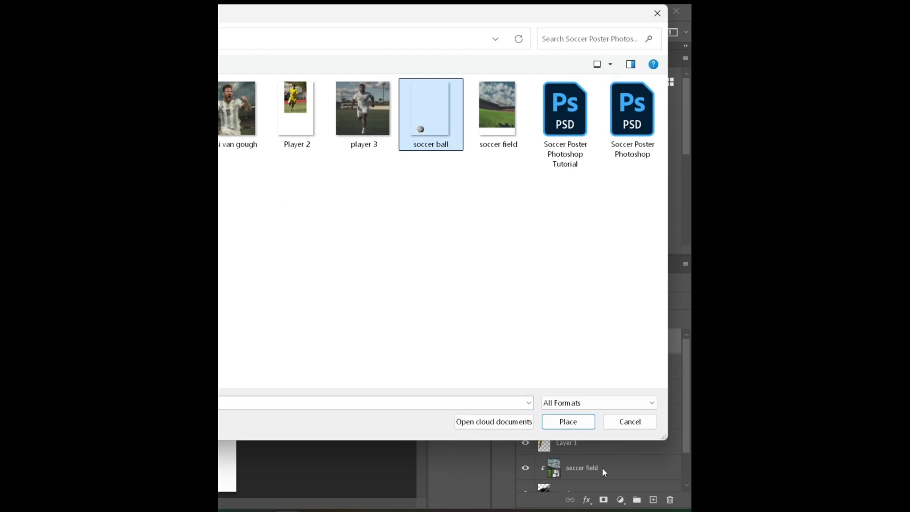
{"action": "left_click", "coordinate": [570, 427]}
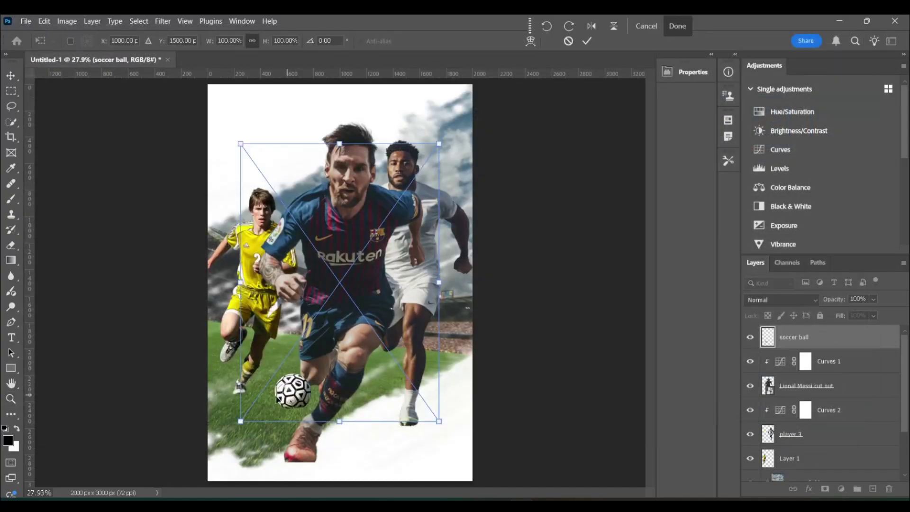
Step: Enlarge the soccer ball to about 266%, then scale it down slightly so it sits in the poster's lower-left corner
{"action": "left_click_drag", "start_coordinate": [439, 421], "coordinate": [544, 473]}
{"action": "scroll", "coordinate": [332, 284], "scroll_direction": "down", "scroll_amount": 2}
{"action": "left_click_drag", "start_coordinate": [345, 355], "coordinate": [315, 358]}
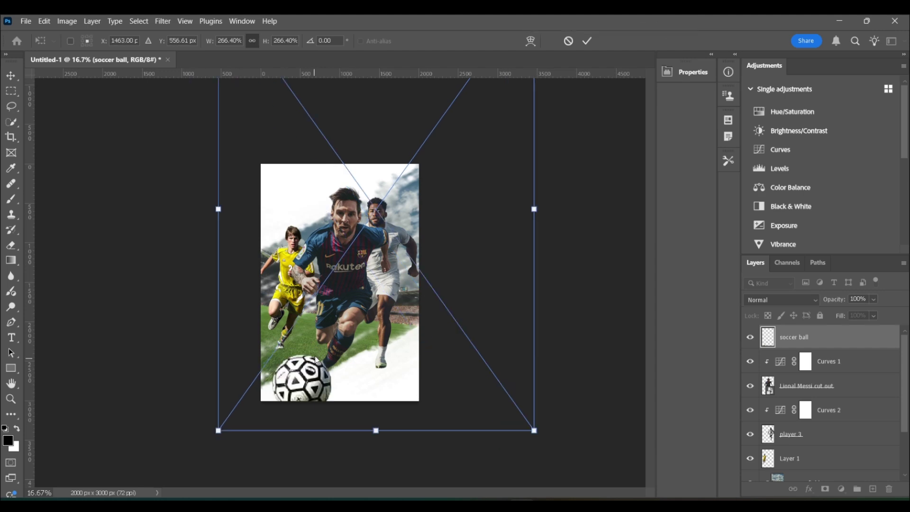
{"action": "key", "text": "Return"}
{"action": "key", "text": "ctrl+t"}
{"action": "left_click_drag", "start_coordinate": [219, 415], "coordinate": [237, 407]}
{"action": "key", "text": "Return"}
{"action": "key", "text": "z"}
{"action": "left_click", "coordinate": [341, 280]}
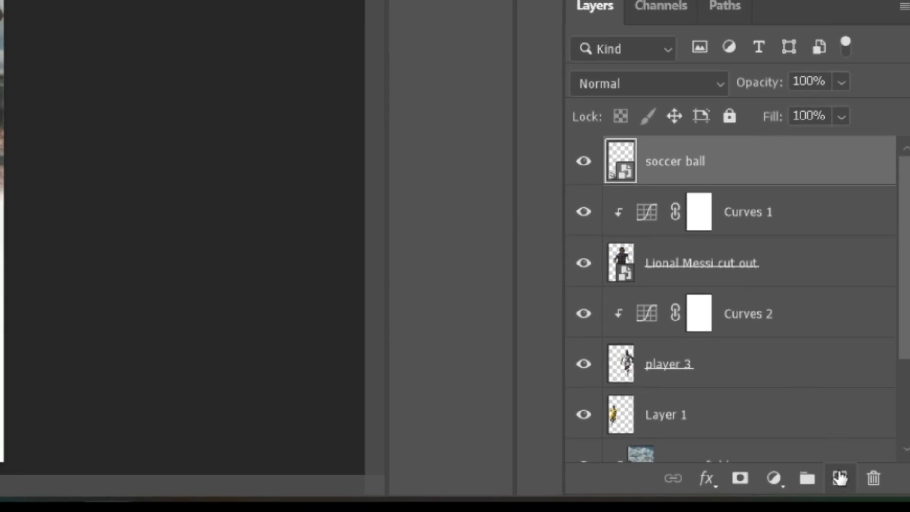
Step: Create a new layer above the soccer ball and sample the blue-grey of the upper-right sky as the foreground colour
{"action": "left_click", "coordinate": [840, 478]}
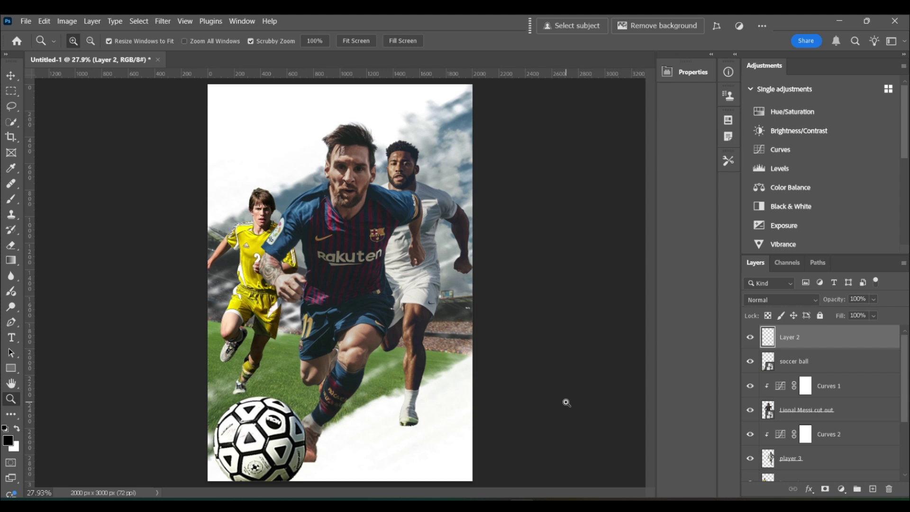
{"action": "left_click", "coordinate": [7, 440]}
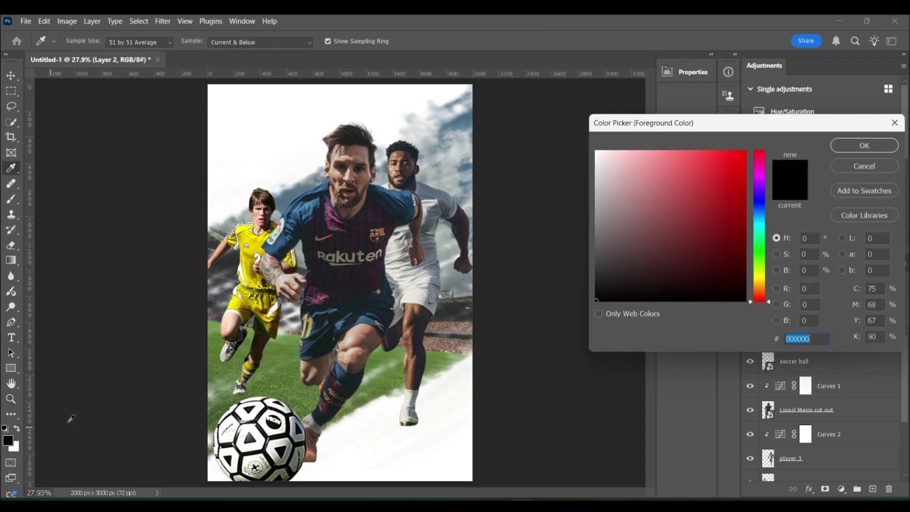
{"action": "left_click", "coordinate": [467, 119]}
{"action": "left_click", "coordinate": [455, 121]}
{"action": "left_click", "coordinate": [471, 110]}
{"action": "left_click", "coordinate": [864, 146]}
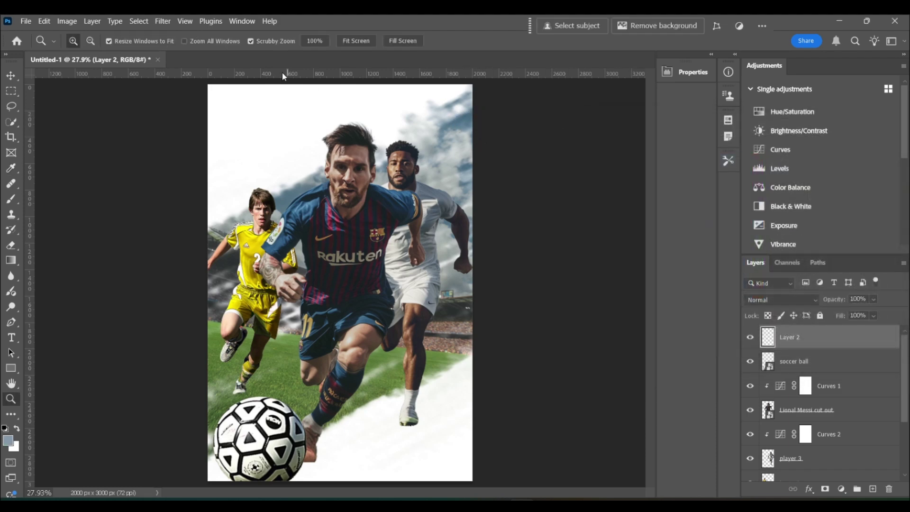
Step: Stamp blue-grey splatter over the upper-right edge of the sky with the 284 splatter brush tip at 600 px
{"action": "left_click", "coordinate": [13, 199]}
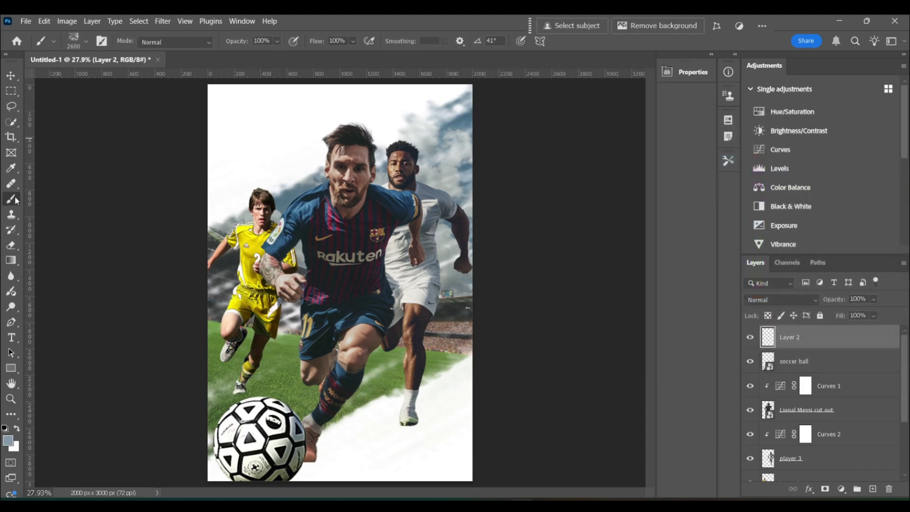
{"action": "left_click", "coordinate": [101, 41]}
{"action": "left_click", "coordinate": [776, 255]}
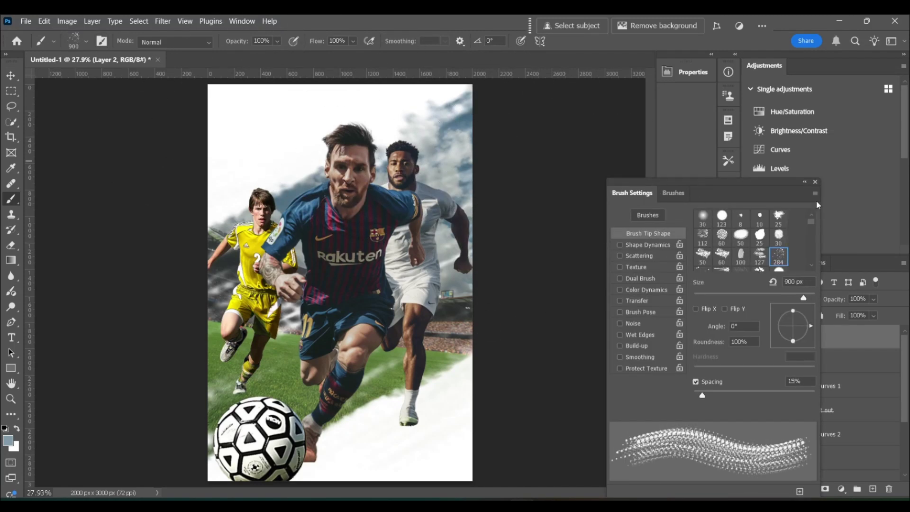
{"action": "left_click", "coordinate": [815, 182]}
{"action": "key", "text": "bracketleft"}
{"action": "key", "text": "bracketleft"}
{"action": "key", "text": "bracketleft"}
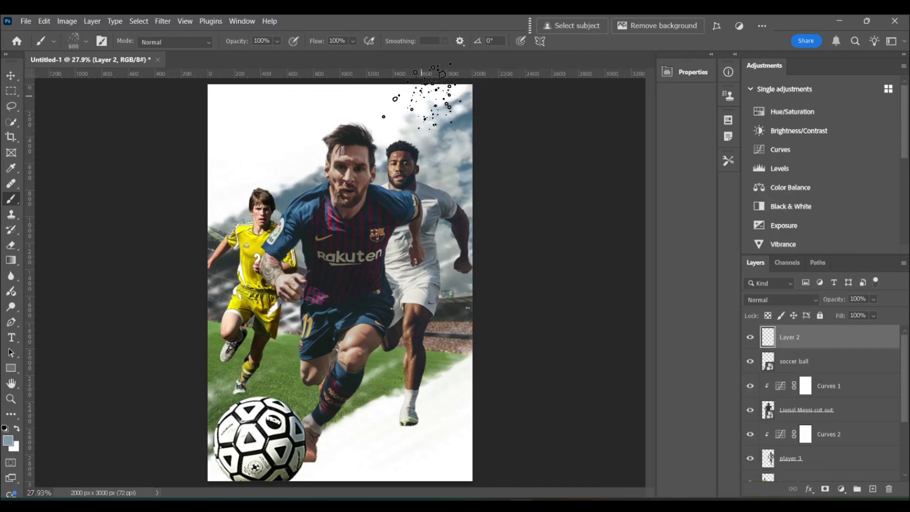
{"action": "left_click", "coordinate": [426, 99]}
{"action": "left_click", "coordinate": [440, 113]}
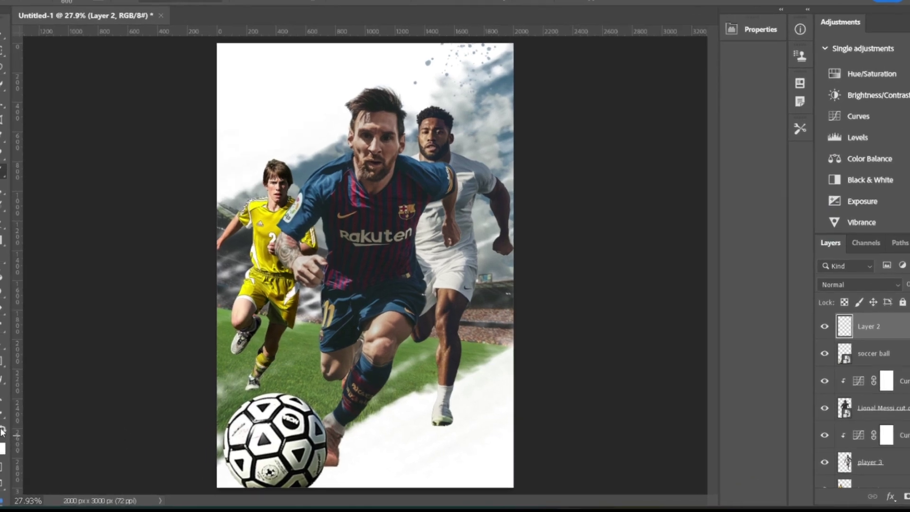
Step: Pick a bright yellow based on the yellow player's jersey and stamp splatter over the poster's lower-right white area
{"action": "left_click", "coordinate": [16, 429]}
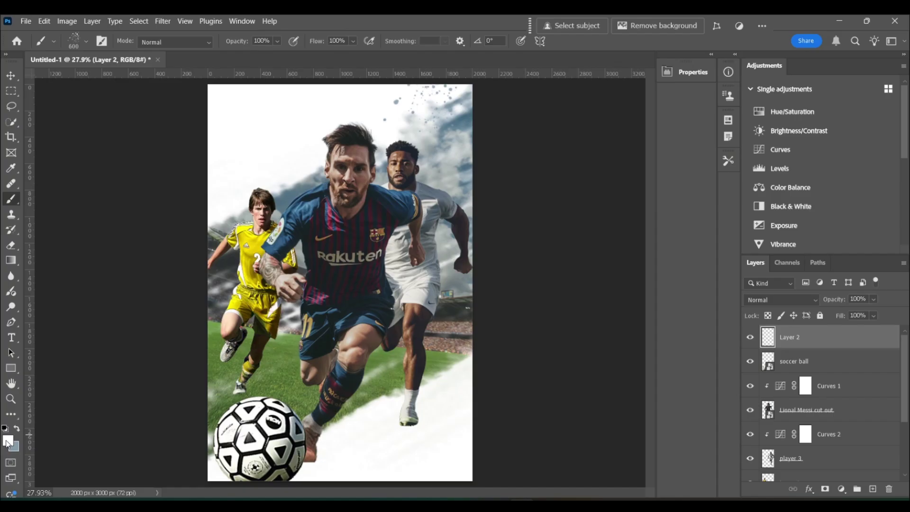
{"action": "left_click", "coordinate": [28, 390]}
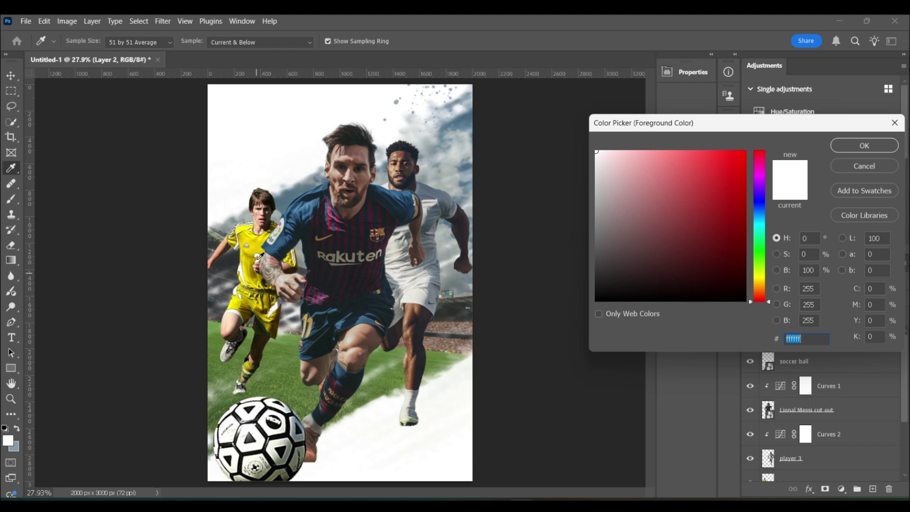
{"action": "left_click", "coordinate": [249, 240]}
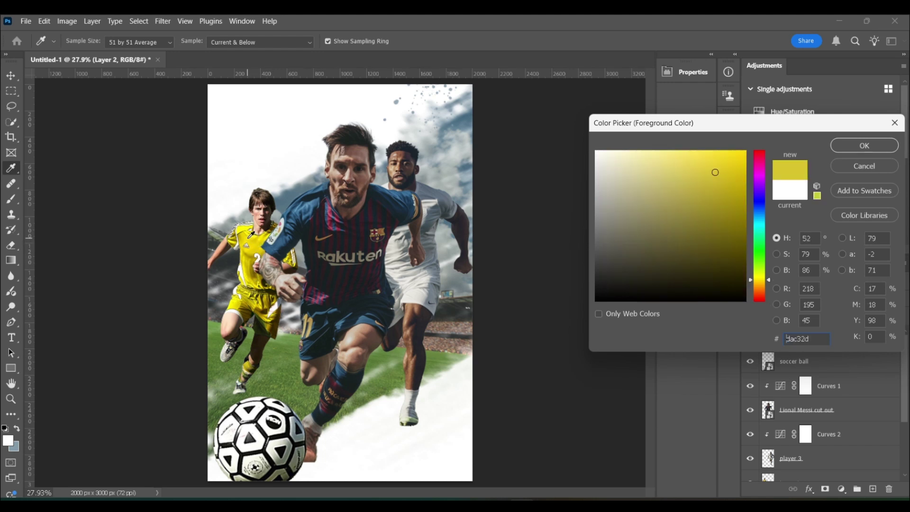
{"action": "left_click", "coordinate": [743, 152]}
{"action": "left_click", "coordinate": [852, 144]}
{"action": "key", "text": "b"}
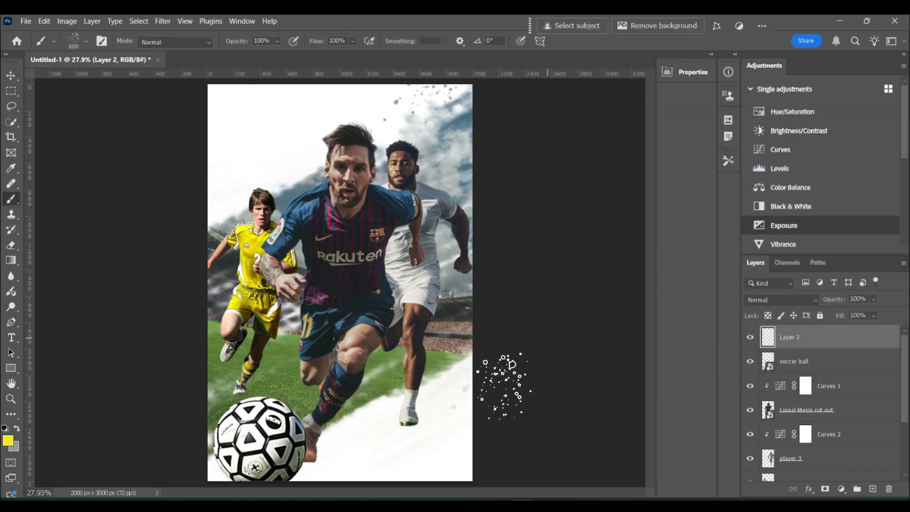
{"action": "left_click", "coordinate": [467, 403]}
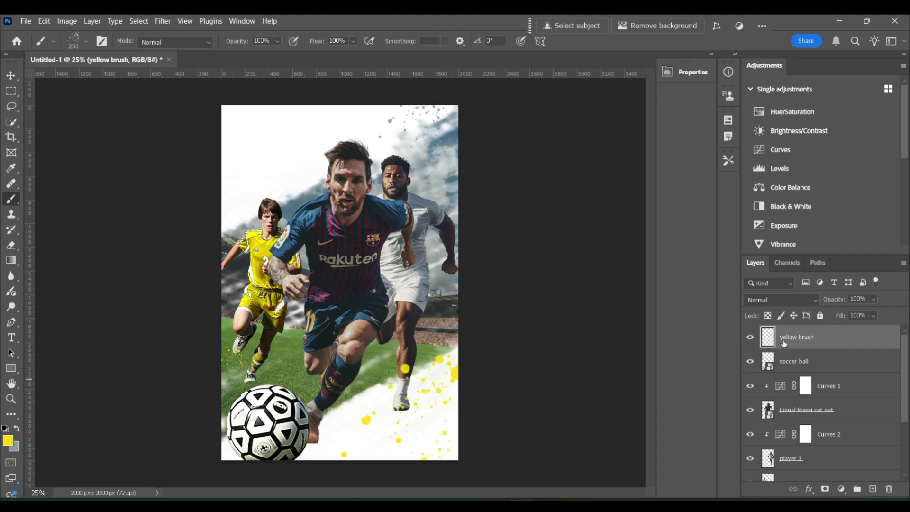
Step: Add a new layer named yellow brush directly above the soccer field layer
{"action": "left_click_drag", "start_coordinate": [906, 371], "coordinate": [905, 411]}
{"action": "left_click", "coordinate": [777, 428]}
{"action": "left_click", "coordinate": [805, 443]}
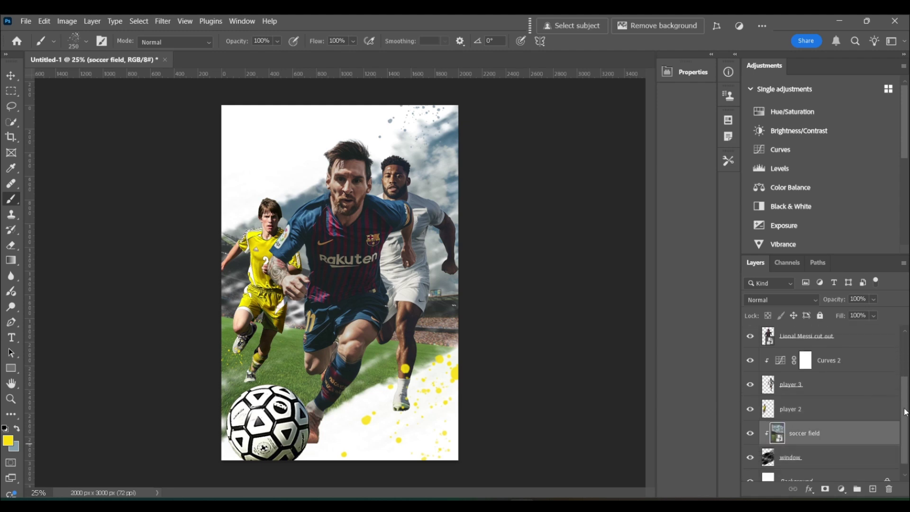
{"action": "left_click", "coordinate": [872, 488]}
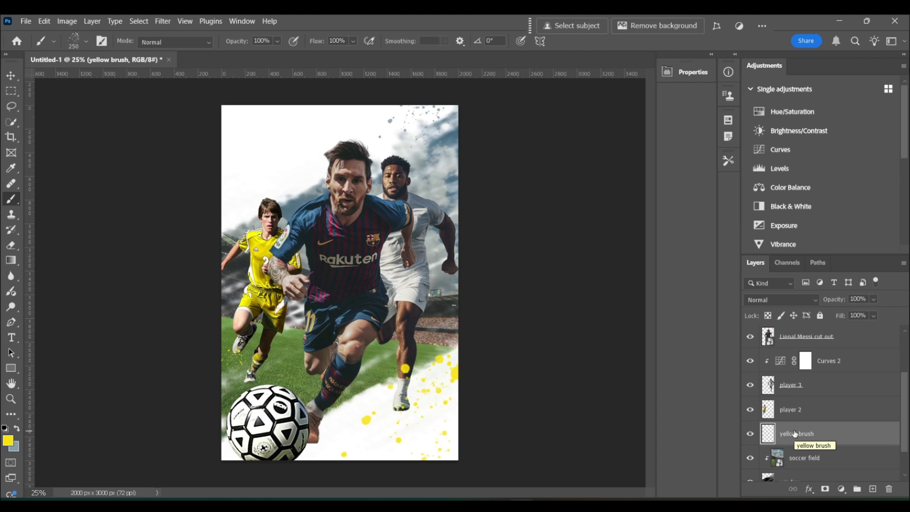
{"action": "mouse_move", "coordinate": [296, 325]}
{"action": "left_mouse_down"}
{"action": "mouse_move", "coordinate": [308, 346]}
{"action": "mouse_move", "coordinate": [185, 411]}
{"action": "left_mouse_up"}
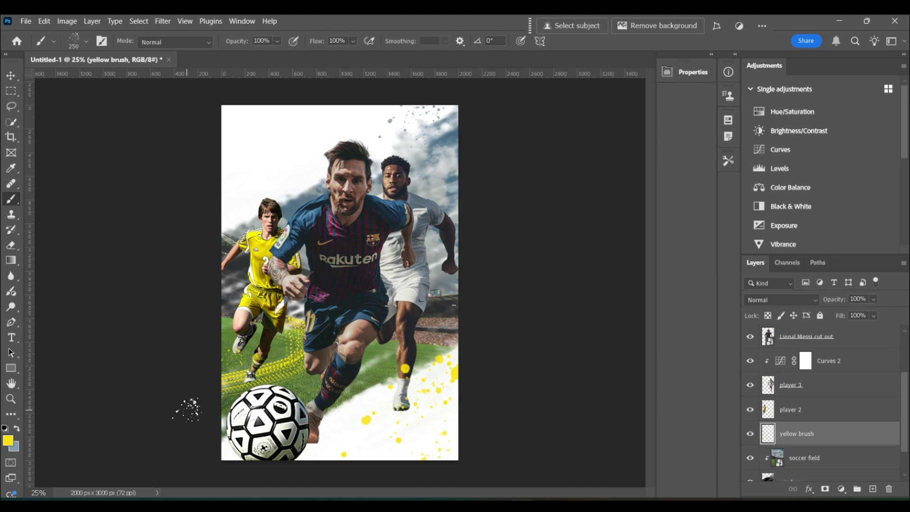
{"action": "key", "text": "ctrl+z"}
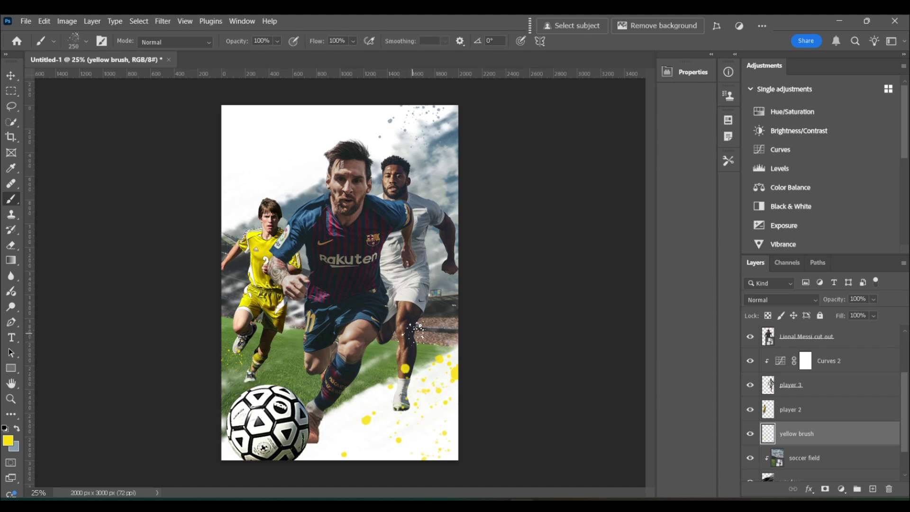
{"action": "left_click_drag", "start_coordinate": [481, 331], "coordinate": [215, 454]}
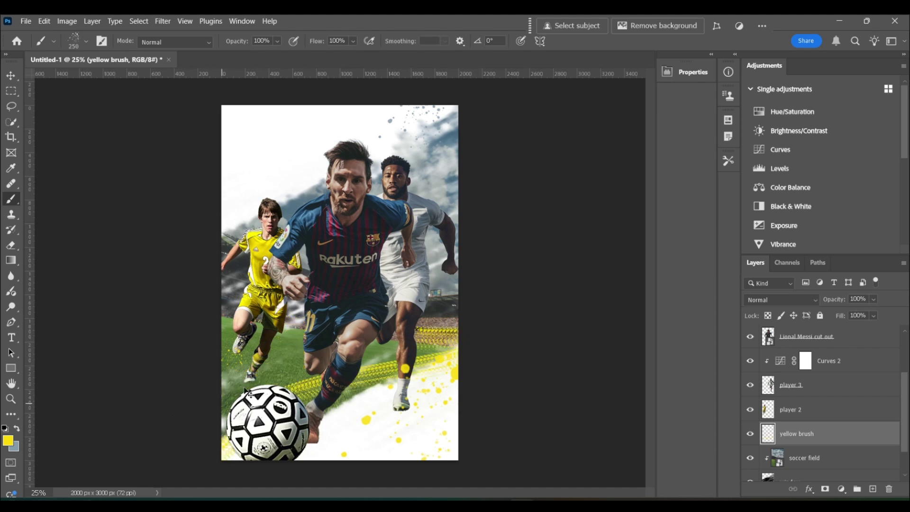
{"action": "key", "text": "ctrl+z"}
Step: Paint a yellow splatter stroke along the grass edge behind Messi's legs and sample the grass green as the background colour
{"action": "mouse_move", "coordinate": [412, 340]}
{"action": "left_mouse_down"}
{"action": "mouse_move", "coordinate": [445, 360]}
{"action": "mouse_move", "coordinate": [310, 407]}
{"action": "left_mouse_up"}
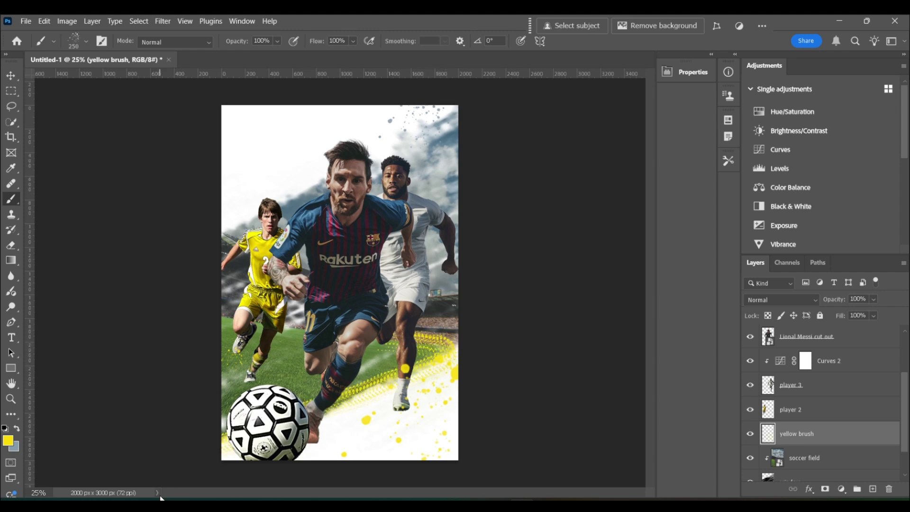
{"action": "left_click", "coordinate": [14, 447]}
{"action": "left_click", "coordinate": [306, 382]}
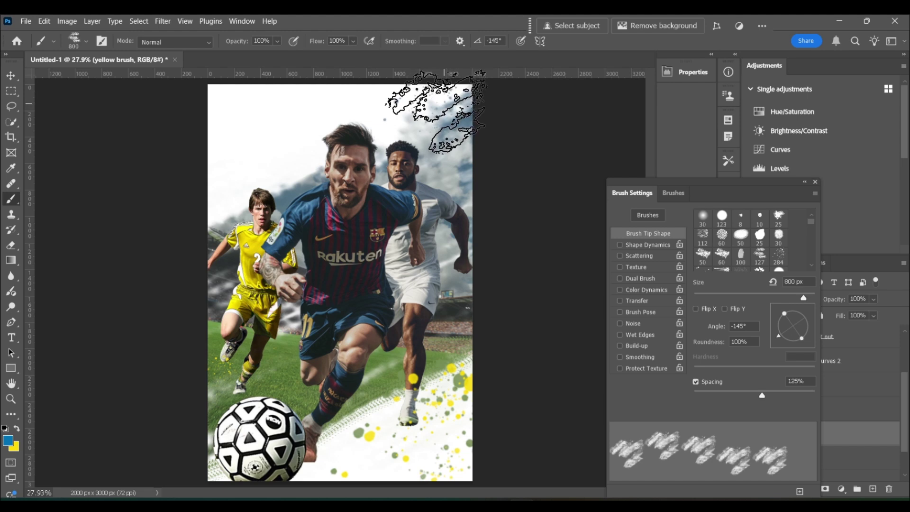
Step: Set the foreground to a muted blue-grey, try an 800 px dry-brush stamp in the sky above Messi, and undo it
{"action": "left_click", "coordinate": [8, 441]}
{"action": "left_click", "coordinate": [627, 201]}
{"action": "left_click", "coordinate": [865, 144]}
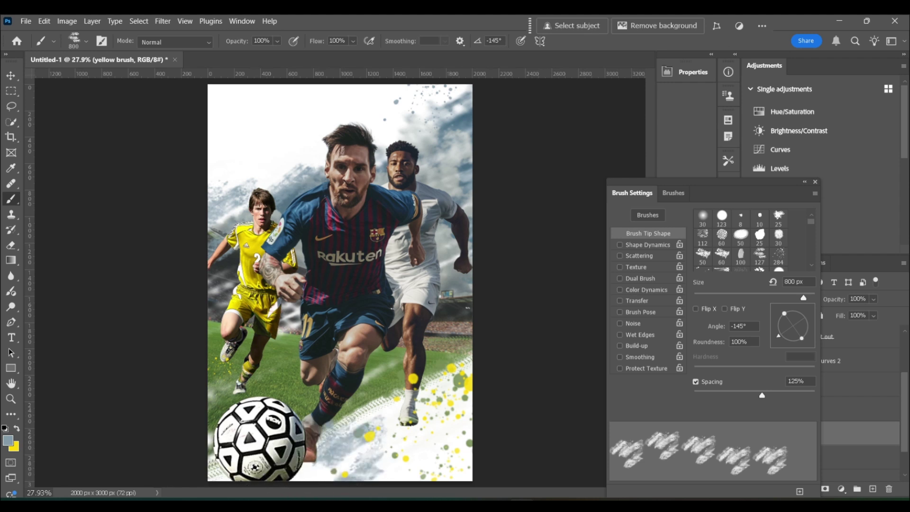
{"action": "left_click", "coordinate": [374, 109]}
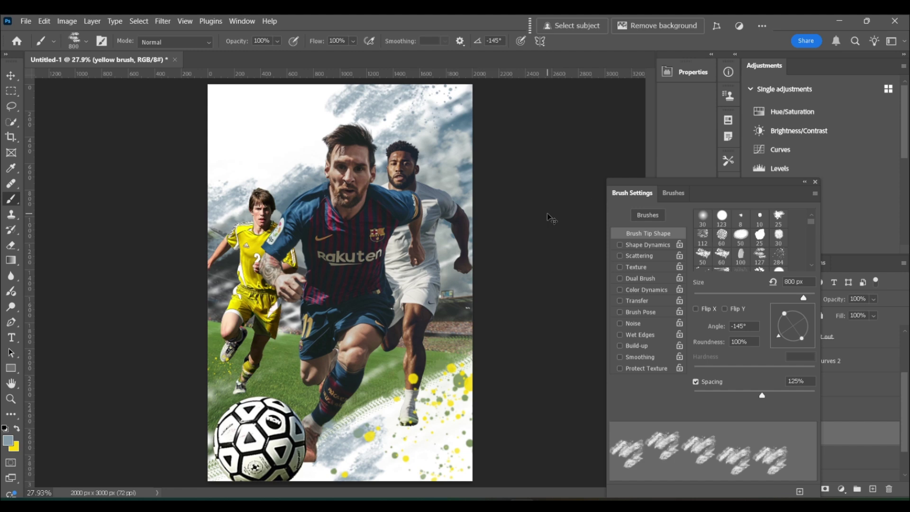
{"action": "key", "text": "ctrl+z"}
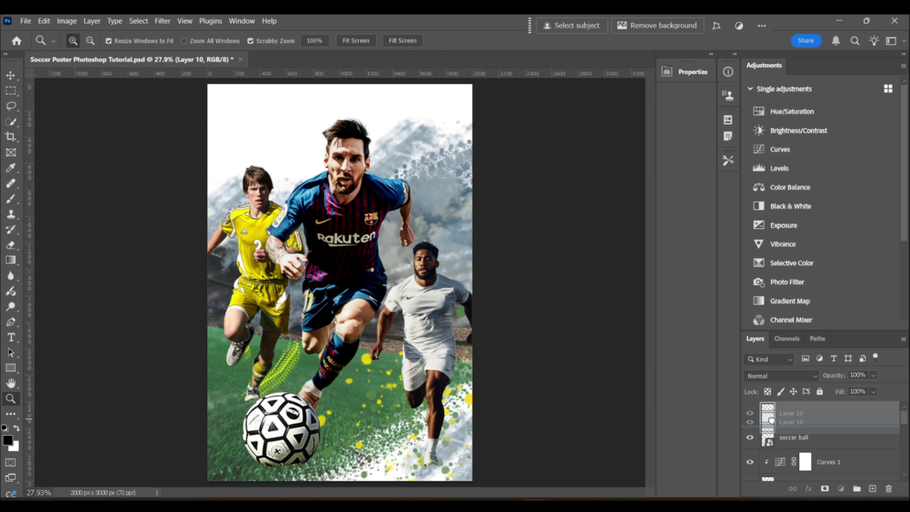
Step: Move Layer 10 directly below the soccer ball layer and paint a soft black shadow under the ball with a 300 px brush
{"action": "left_click_drag", "start_coordinate": [771, 420], "coordinate": [771, 448]}
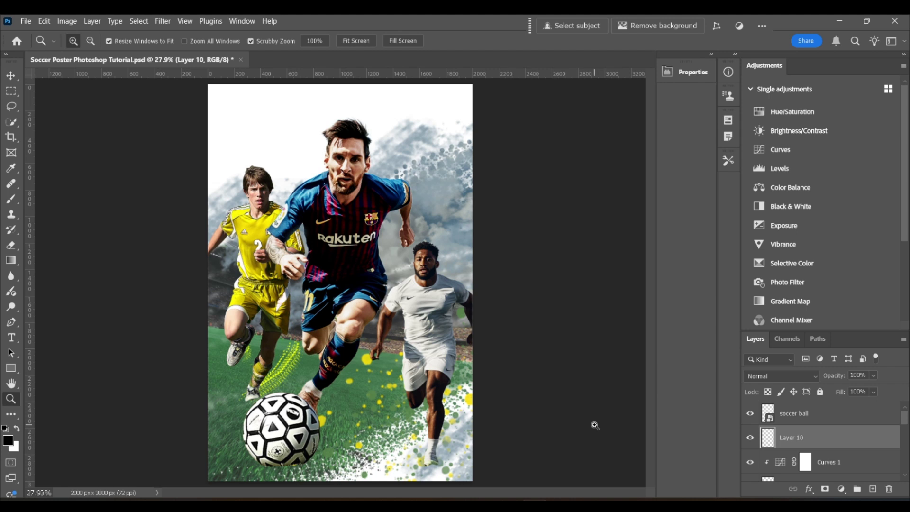
{"action": "left_click", "coordinate": [18, 429]}
{"action": "left_click", "coordinate": [19, 431]}
{"action": "left_click", "coordinate": [14, 201]}
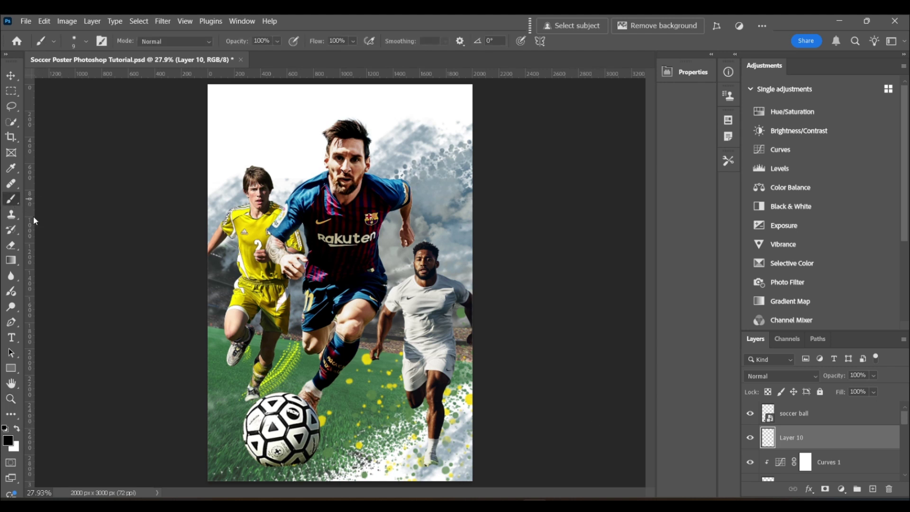
{"action": "key", "text": "bracketright"}
{"action": "key", "text": "bracketright"}
{"action": "key", "text": "bracketright"}
{"action": "key", "text": "bracketright"}
{"action": "key", "text": "bracketright"}
{"action": "key", "text": "bracketright"}
{"action": "key", "text": "bracketright"}
{"action": "key", "text": "bracketright"}
{"action": "key", "text": "bracketright"}
{"action": "key", "text": "bracketright"}
{"action": "key", "text": "bracketright"}
{"action": "key", "text": "bracketright"}
{"action": "key", "text": "bracketright"}
{"action": "key", "text": "bracketright"}
{"action": "key", "text": "bracketright"}
{"action": "key", "text": "bracketright"}
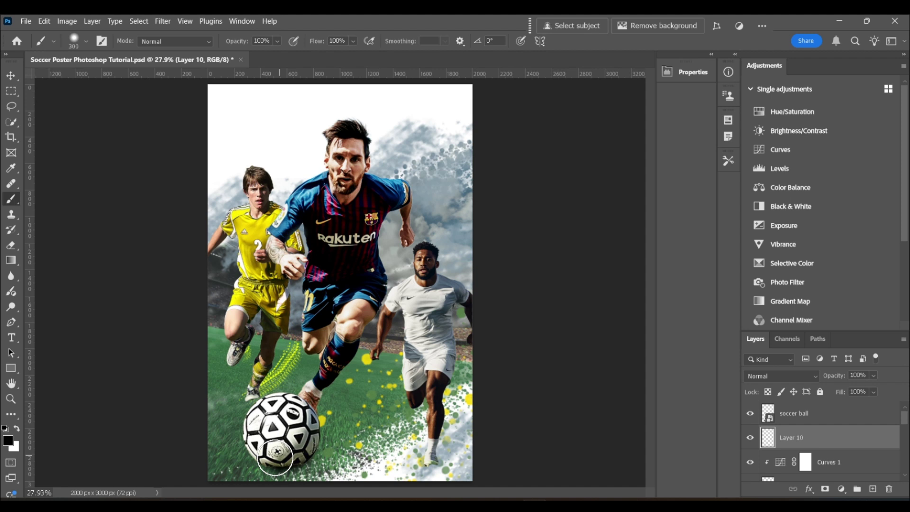
{"action": "left_click", "coordinate": [750, 438]}
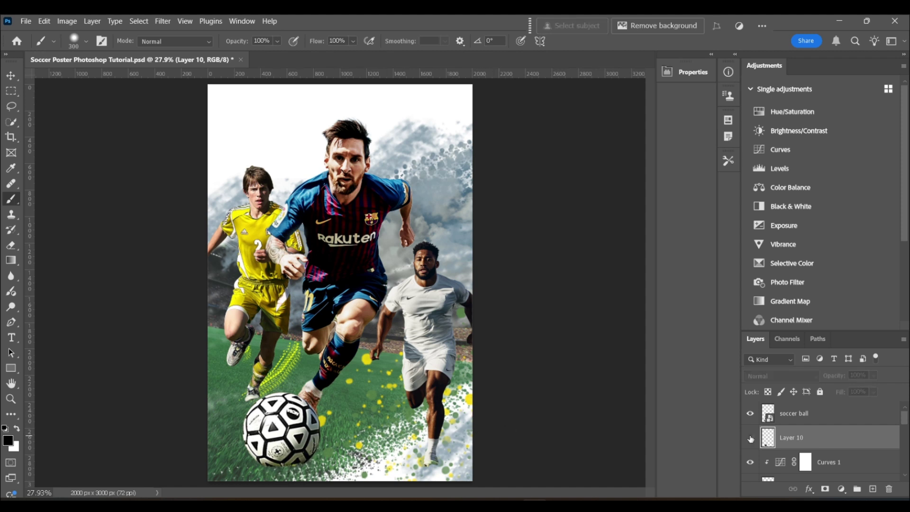
{"action": "left_click", "coordinate": [750, 438]}
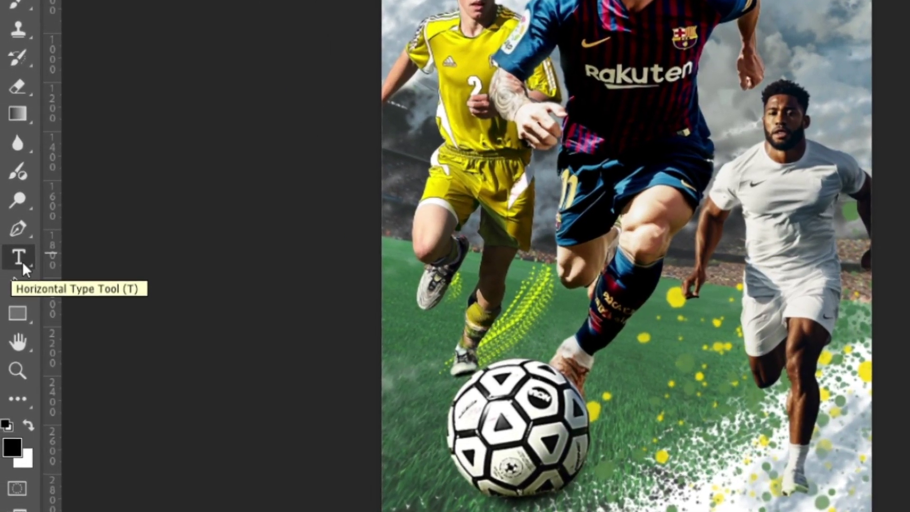
Step: Set the text colour to the muted blue-grey 778992 sampled from the cloudy sky beside Messi
{"action": "left_click", "coordinate": [19, 257]}
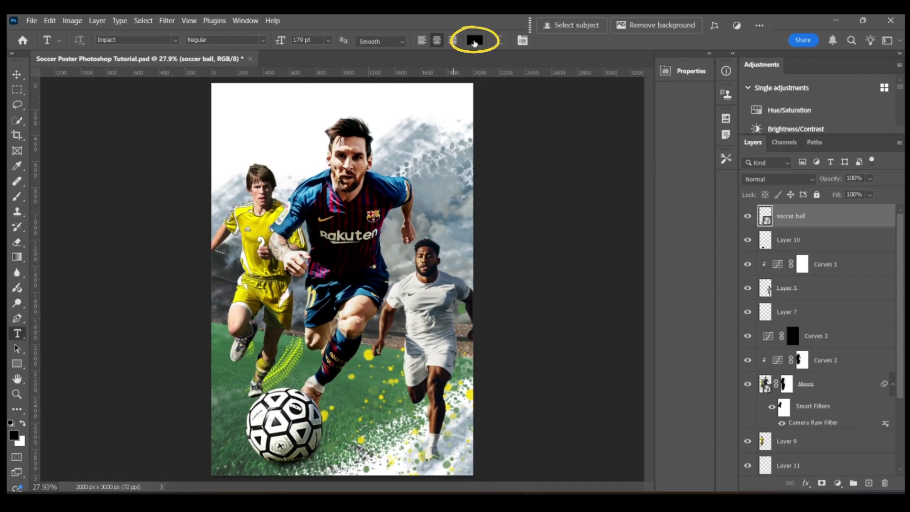
{"action": "left_click", "coordinate": [474, 42]}
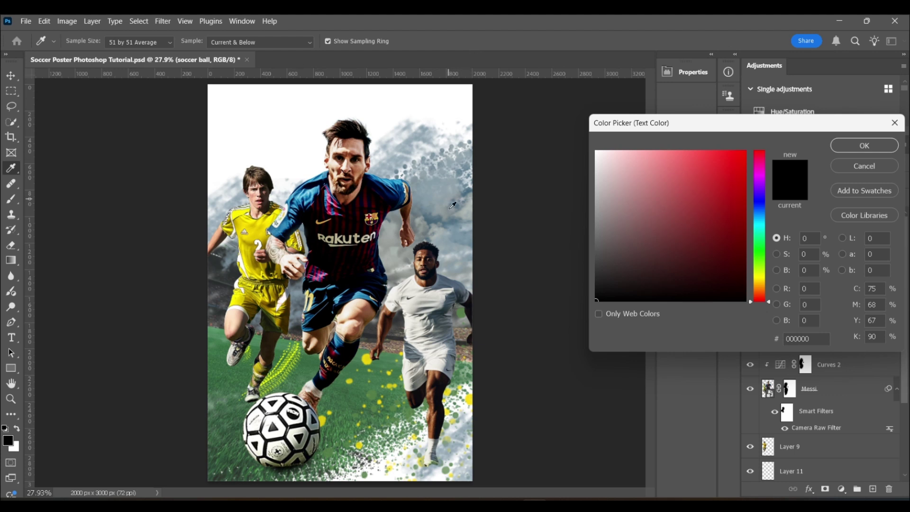
{"action": "left_click", "coordinate": [441, 215]}
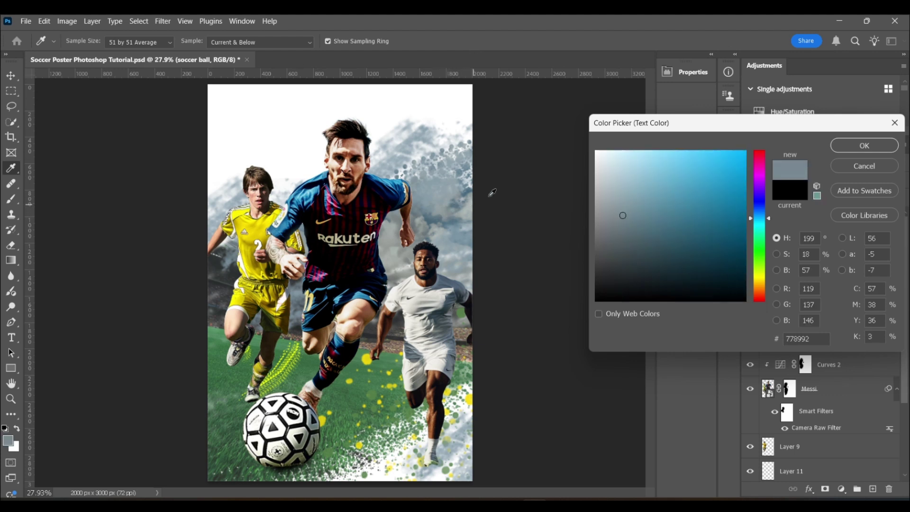
{"action": "left_click", "coordinate": [848, 143]}
Step: Add the title Wildcat in 150 pt Impact Regular in the white area along the poster's upper edge
{"action": "left_click", "coordinate": [173, 42]}
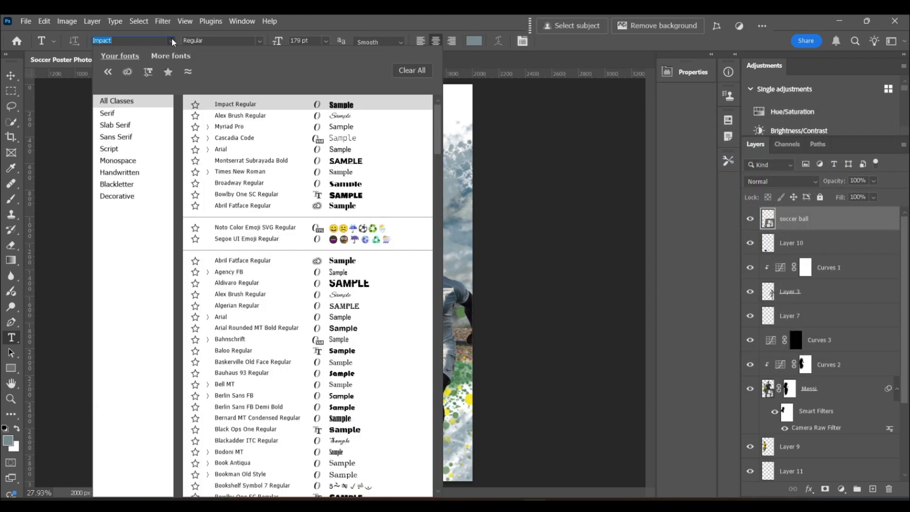
{"action": "left_click", "coordinate": [173, 42]}
{"action": "left_click", "coordinate": [326, 41]}
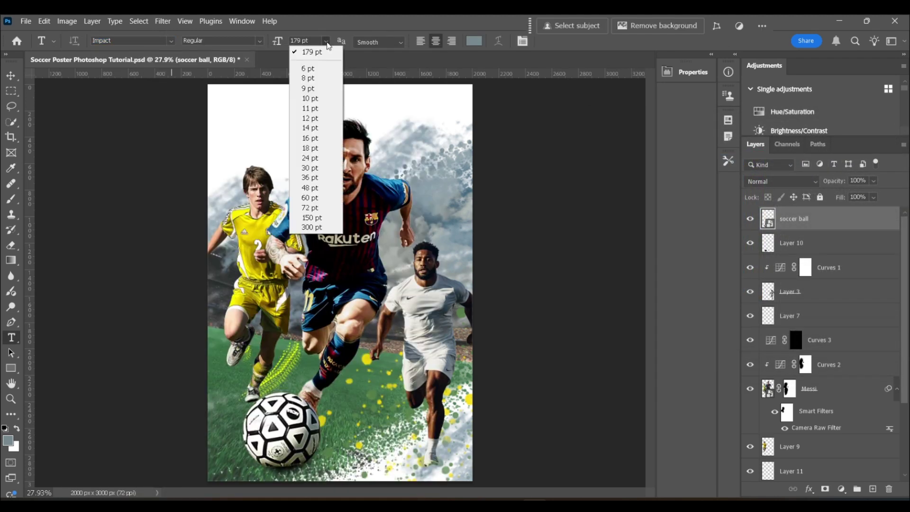
{"action": "left_click", "coordinate": [318, 218]}
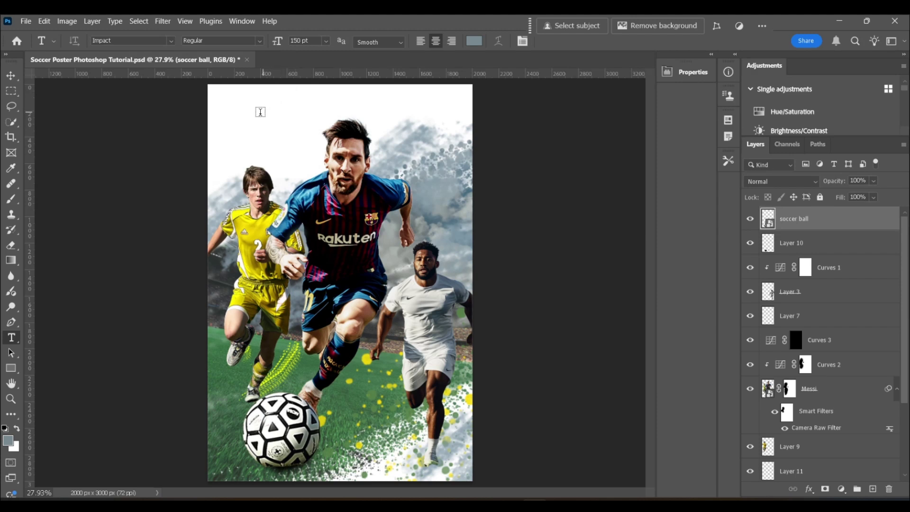
{"action": "left_click", "coordinate": [268, 99]}
{"action": "type", "text": "Wildcat"}
{"action": "left_click", "coordinate": [566, 42]}
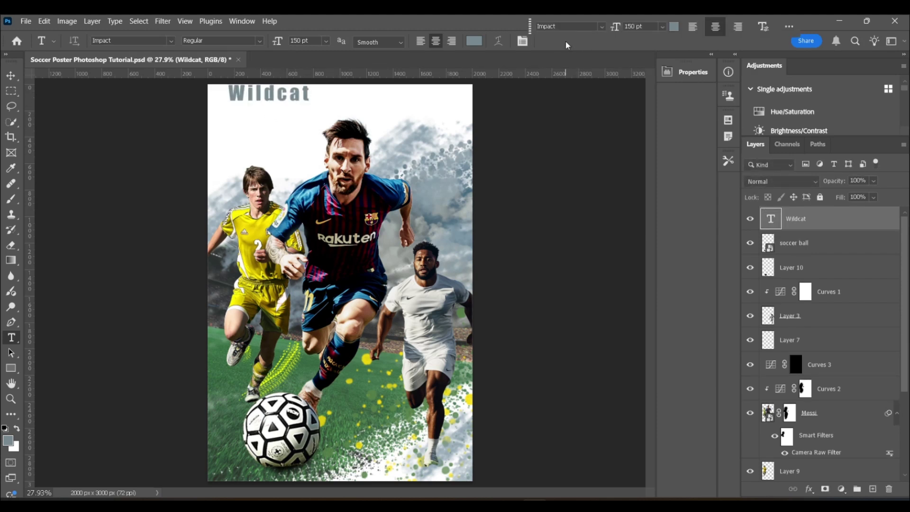
Step: Recolour the Wildcat title with a darker blue sampled from Messi's kit
{"action": "double_click", "coordinate": [771, 218]}
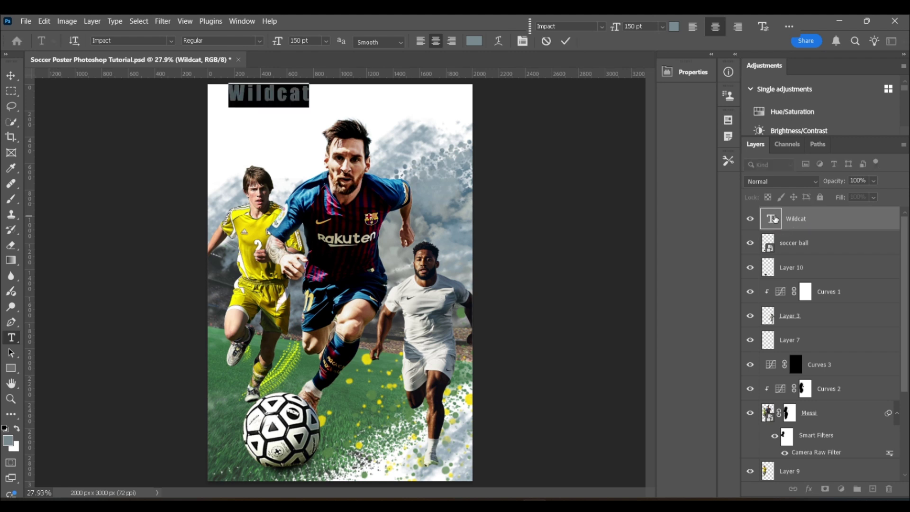
{"action": "left_click", "coordinate": [473, 40]}
{"action": "left_click_drag", "start_coordinate": [745, 152], "coordinate": [743, 179]}
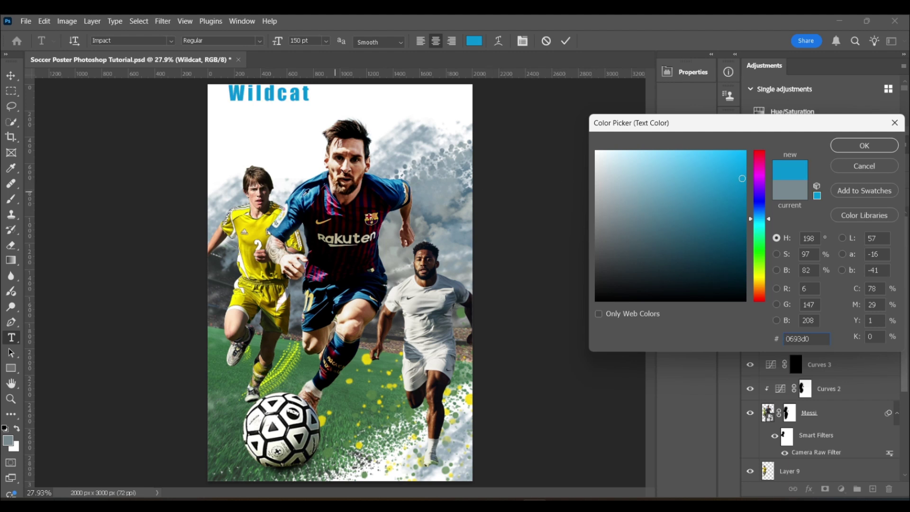
{"action": "left_click", "coordinate": [305, 194]}
{"action": "key", "text": "Return"}
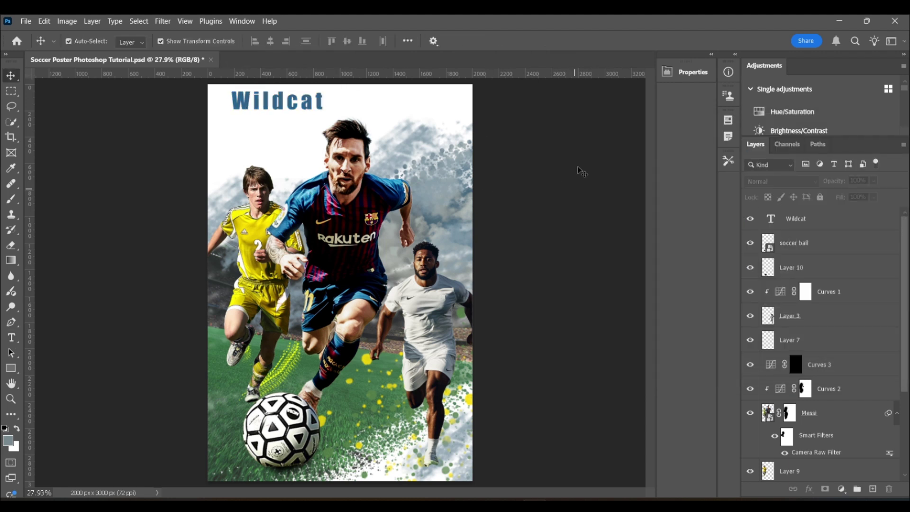
{"action": "key", "text": "ctrl+Return"}
Step: Enlarge the Wildcat title to about 190 pt, extending it toward the poster's left edge
{"action": "key", "text": "v"}
{"action": "left_click_drag", "start_coordinate": [231, 100], "coordinate": [220, 100]}
{"action": "key", "text": "Return"}
Step: Add a smaller light-blue subtitle Soccer League beneath the Wildcat title and free-transform both text layers together
{"action": "key", "text": "t"}
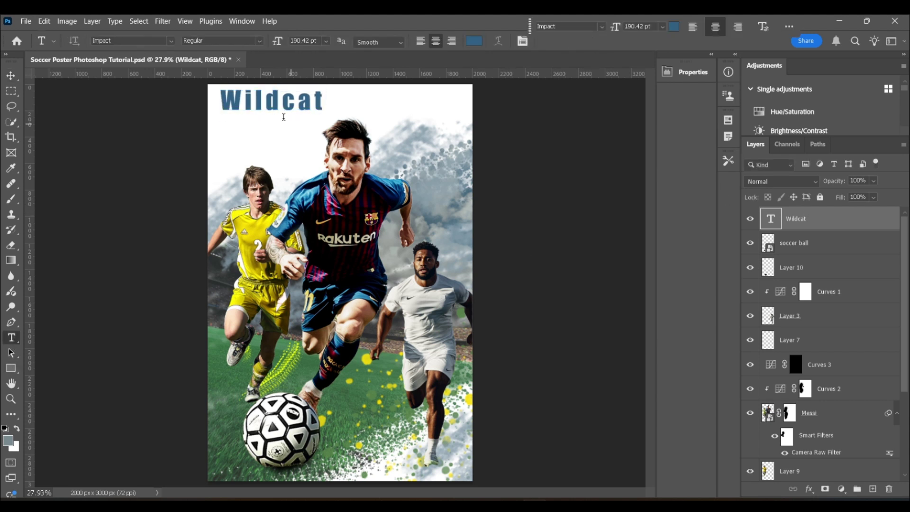
{"action": "left_click", "coordinate": [265, 122]}
{"action": "type", "text": "Soccer"}
{"action": "left_click", "coordinate": [565, 41]}
{"action": "key", "text": "v"}
{"action": "double_click", "coordinate": [271, 126]}
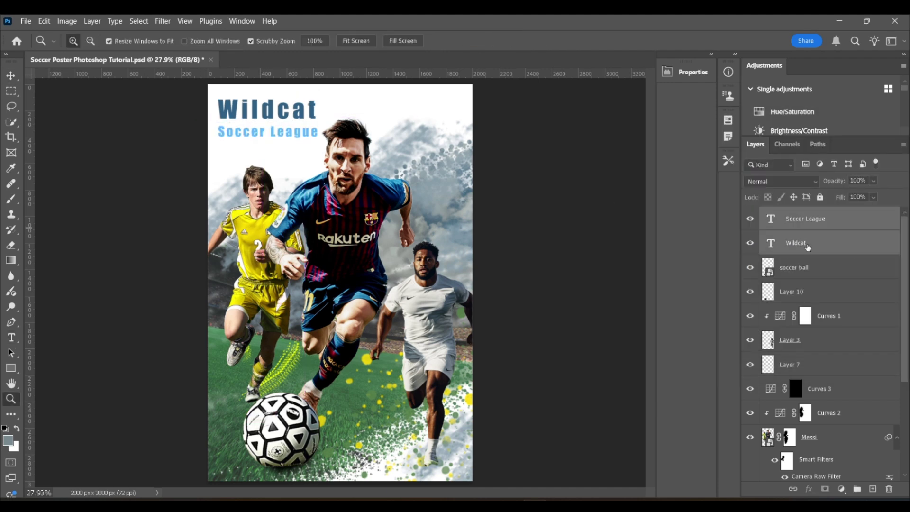
{"action": "key", "text": "ctrl+t"}
{"action": "key", "text": "Return"}
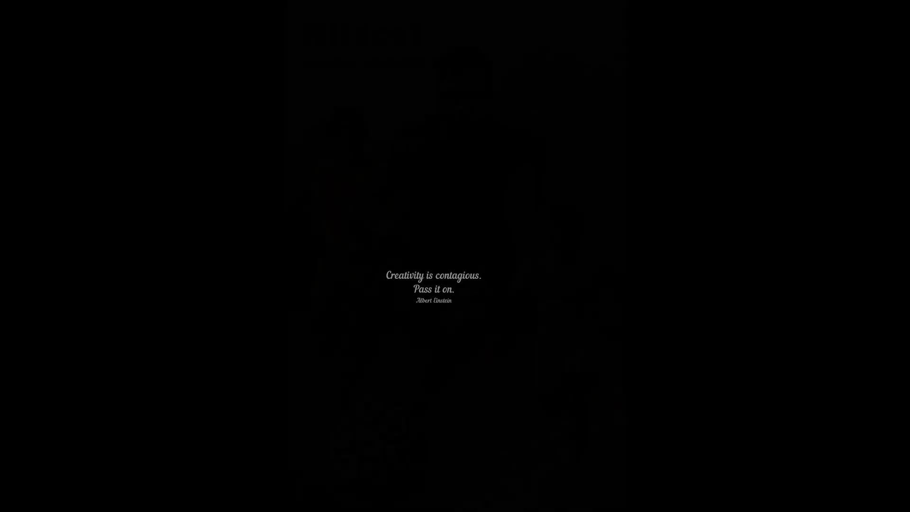